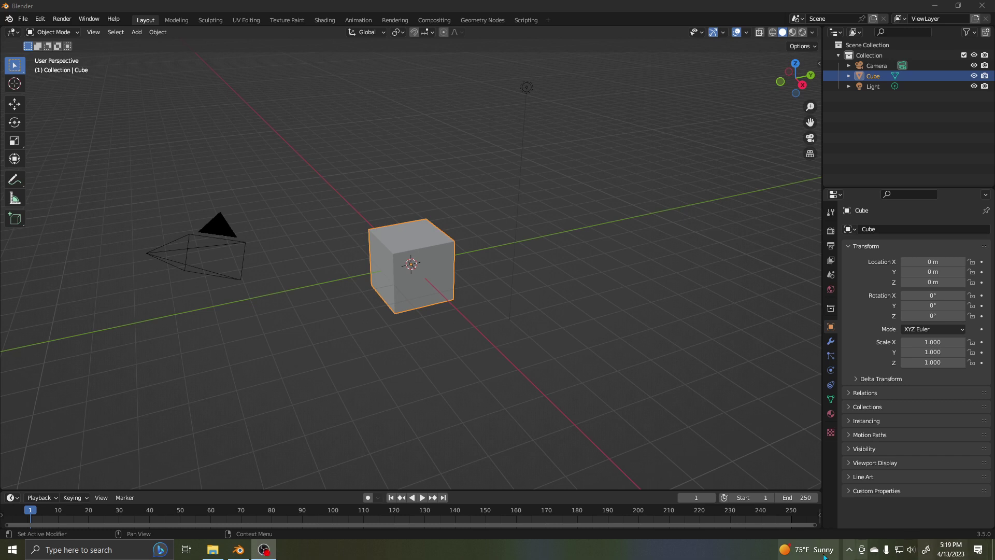
# Step: Scale the default cube uniformly down to 0.188
pyautogui.scroll(4, 478, 344)
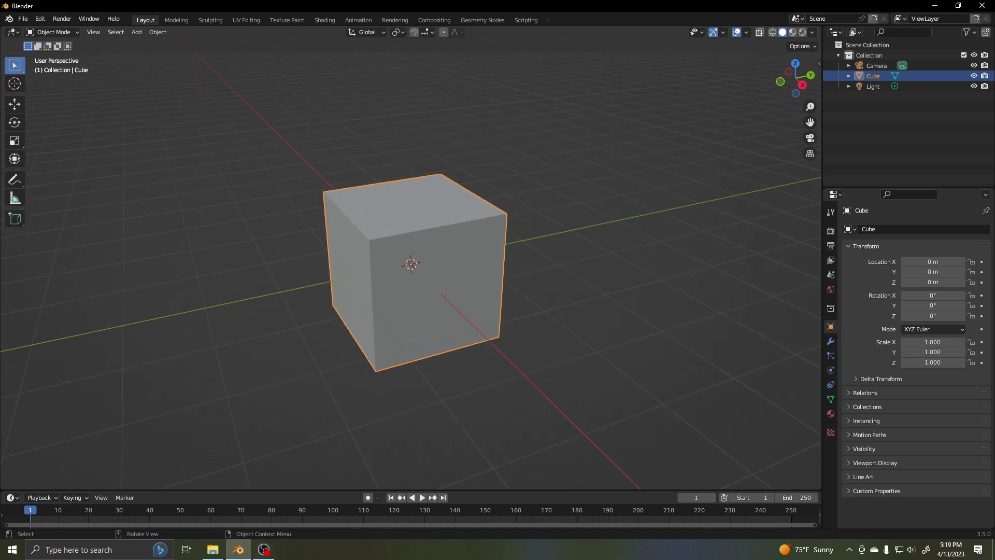
pyautogui.press('s')
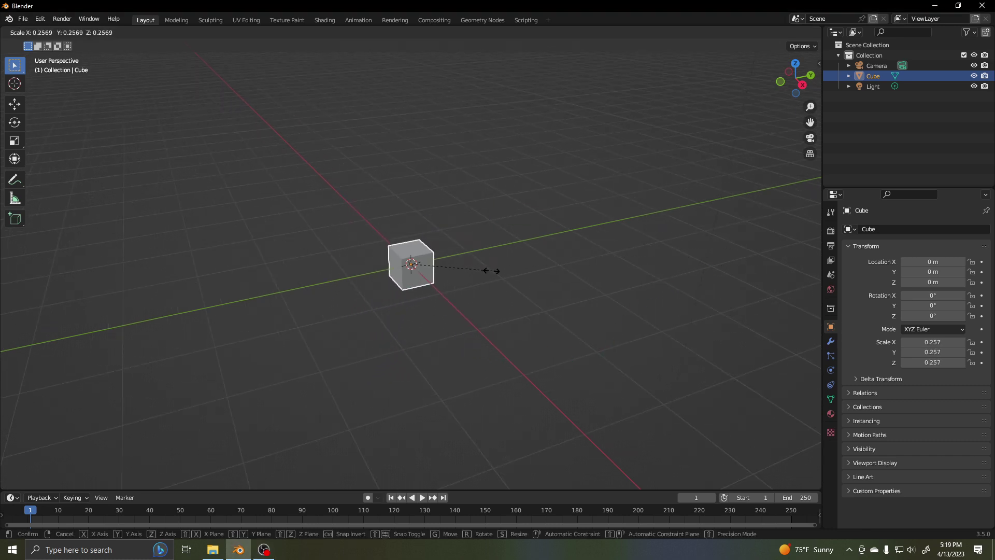
pyautogui.click(471, 270)
pyautogui.scroll(5, 465, 287)
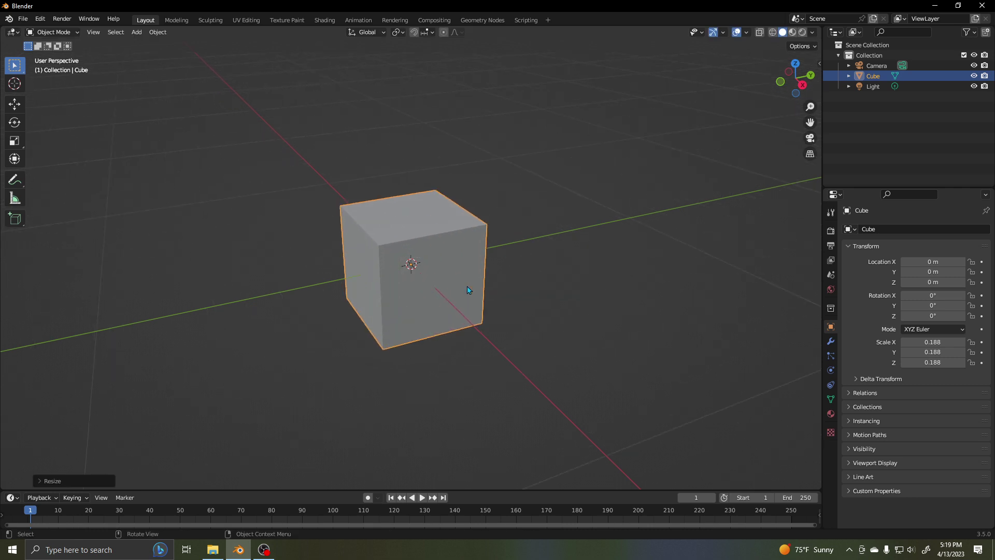
pyautogui.moveTo(456, 288); pyautogui.dragTo(516, 287, button='middle')
# Step: Flatten the cube along Z to 0.075 and narrow it along X to 0.084
pyautogui.press('s')
pyautogui.press('z')
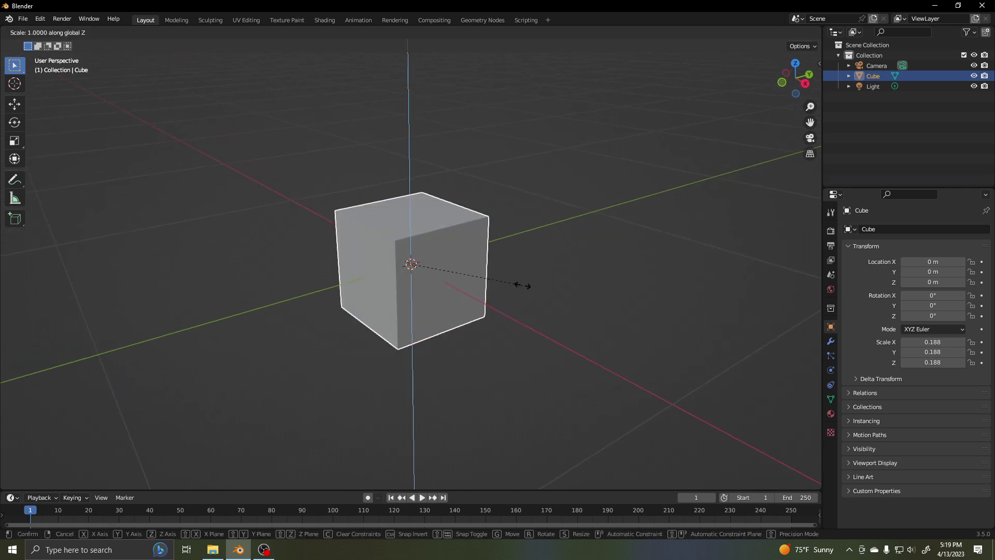
pyautogui.click(456, 277)
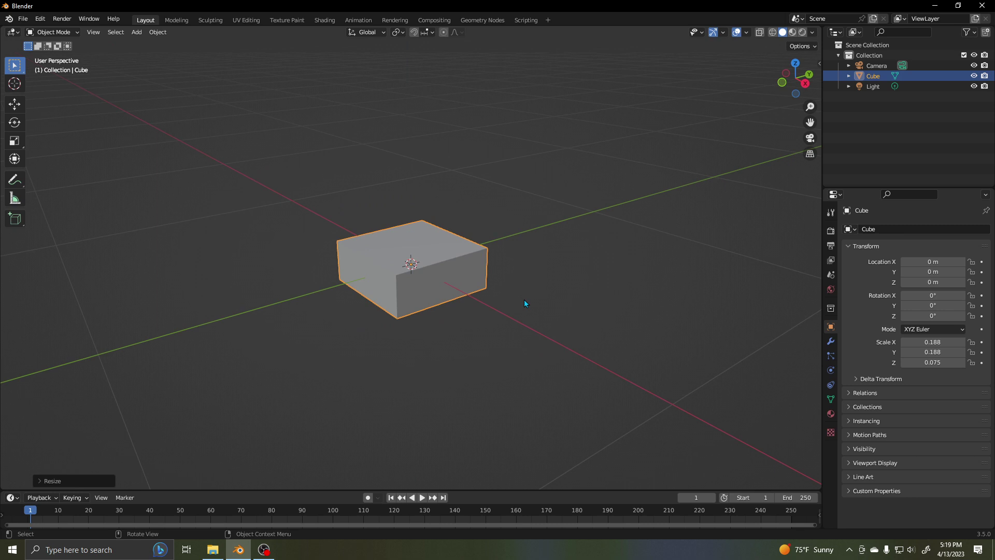
pyautogui.press('s')
pyautogui.press('x')
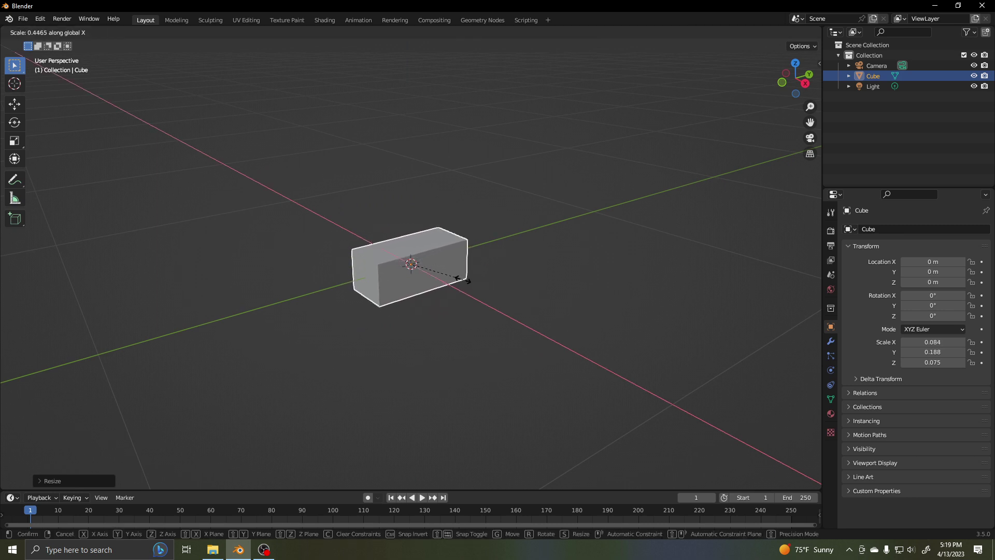
pyautogui.click(479, 296)
pyautogui.moveTo(482, 298); pyautogui.dragTo(461, 293, button='middle')
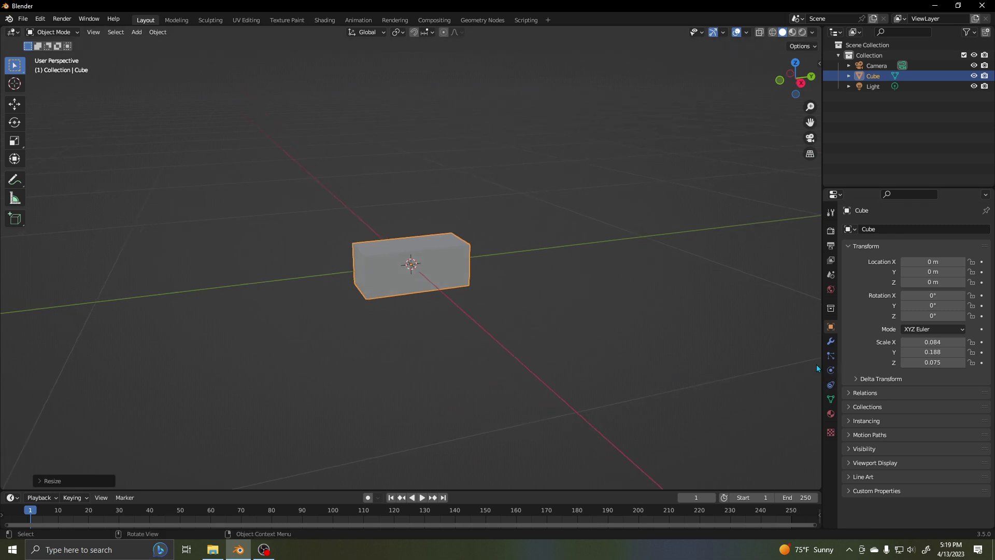
# Step: Give the brick an Active rigid body (1 kg, Convex Hull), then deselect it
pyautogui.click(830, 369)
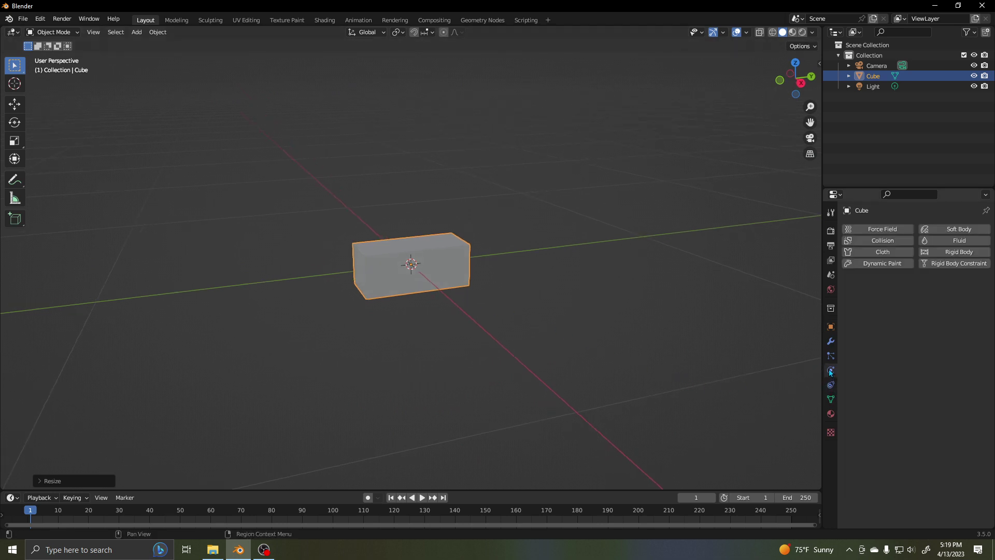
pyautogui.click(960, 253)
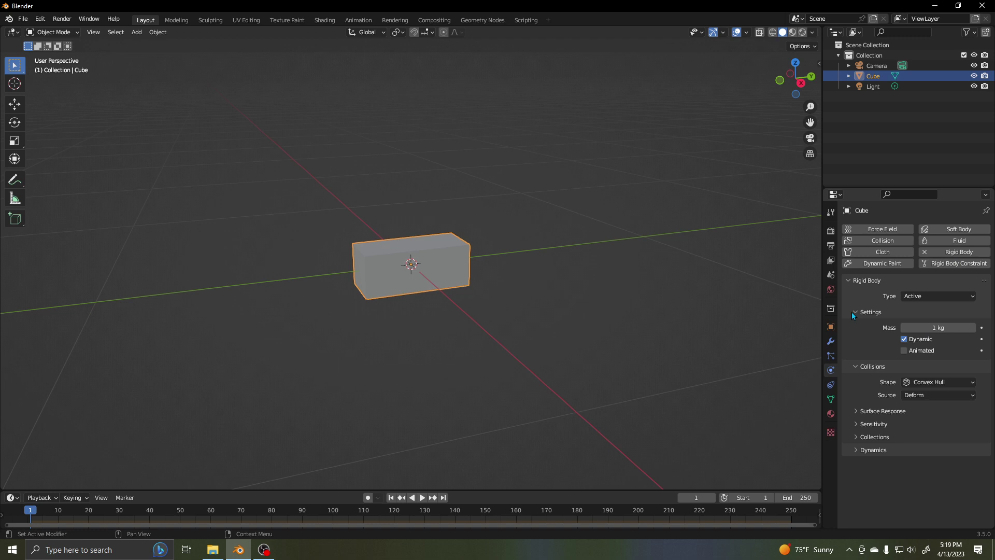
pyautogui.click(726, 317)
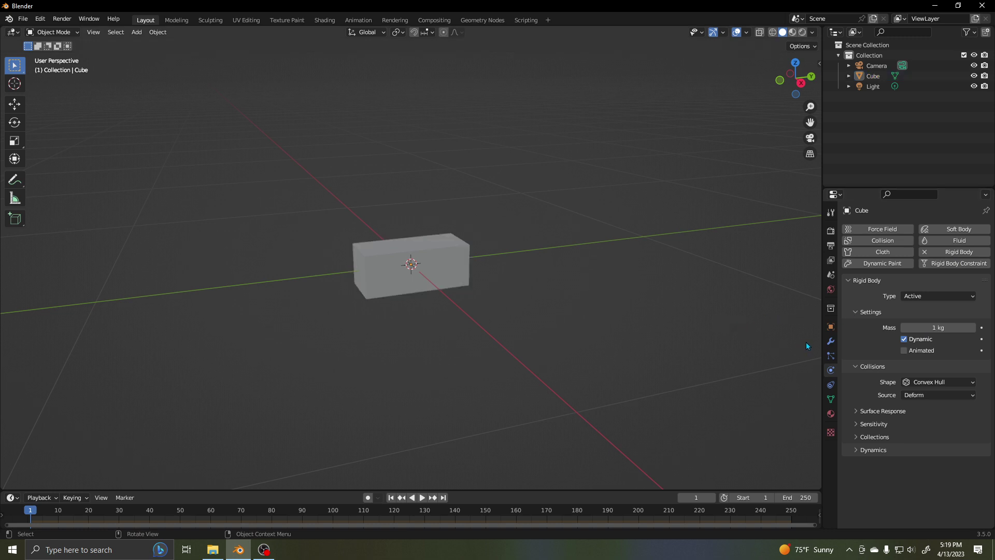
# Step: Add an Array modifier to the brick
pyautogui.click(830, 342)
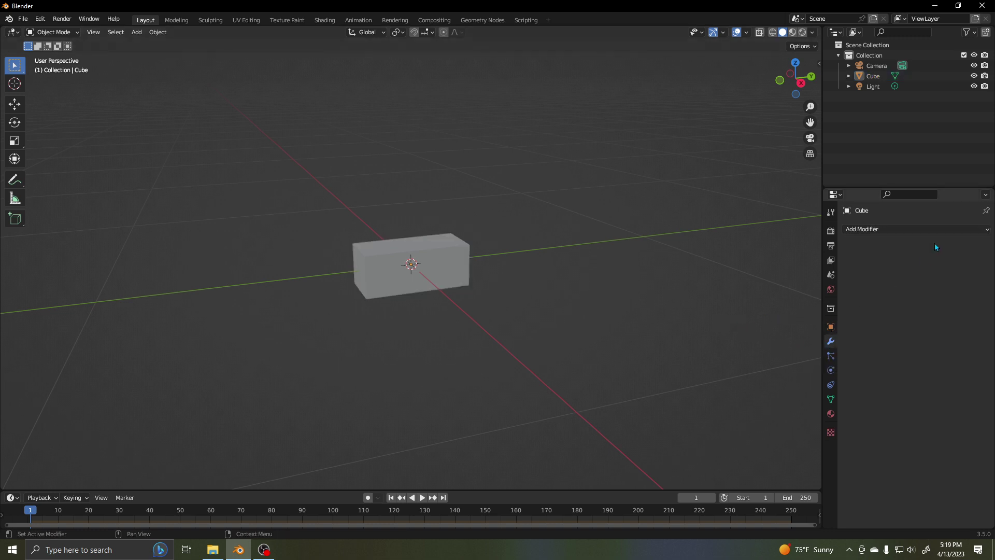
pyautogui.click(938, 229)
pyautogui.click(784, 259)
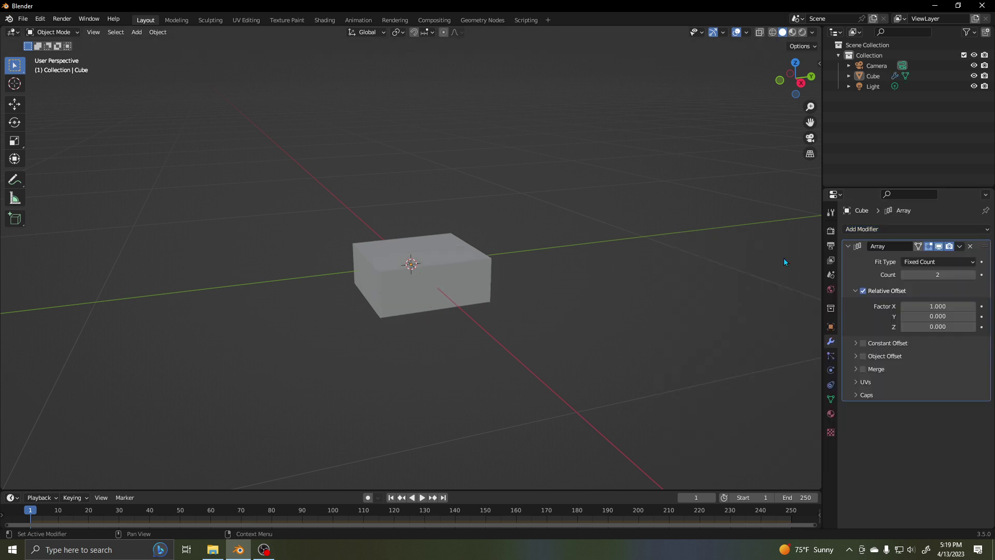
pyautogui.moveTo(589, 349); pyautogui.dragTo(751, 366, button='middle')
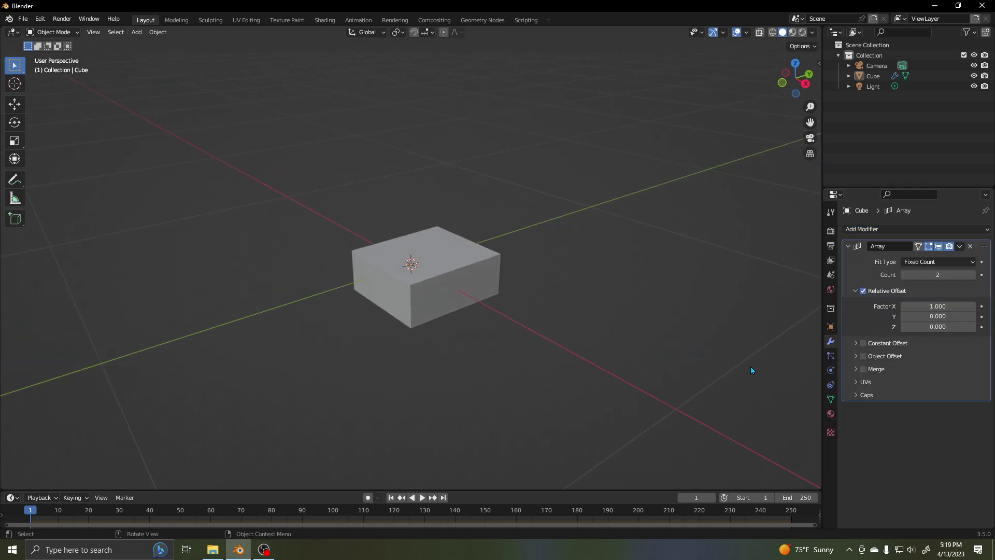
# Step: Set the Array's relative offset factors to X 0 and Y 1.05
pyautogui.click(941, 307)
pyautogui.write('0')
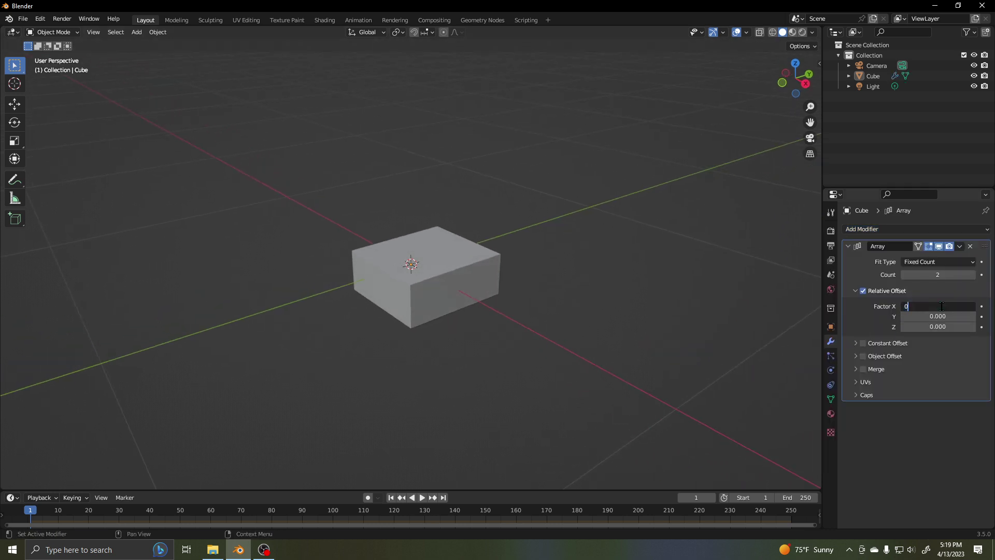
pyautogui.press('Return')
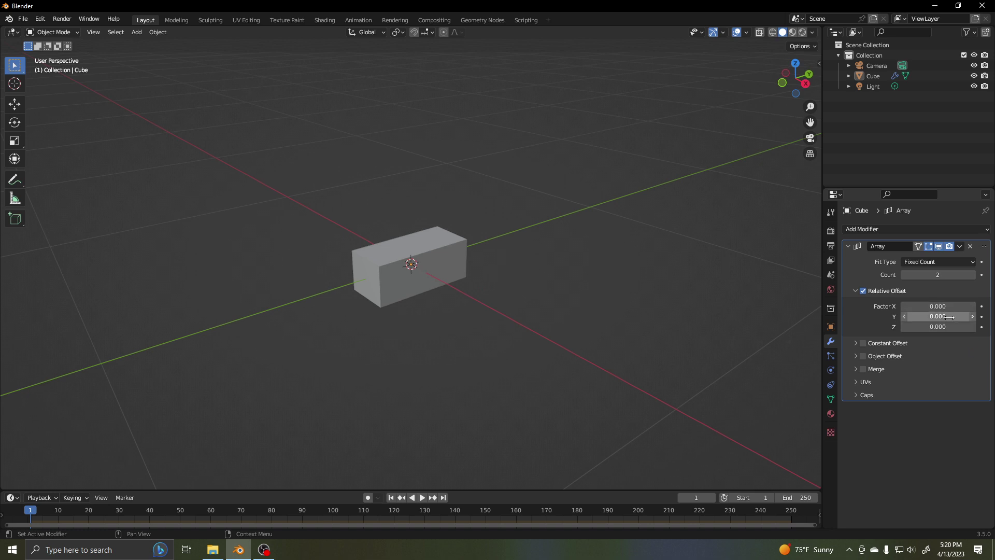
pyautogui.click(948, 317)
pyautogui.write('1.05')
pyautogui.press('Return')
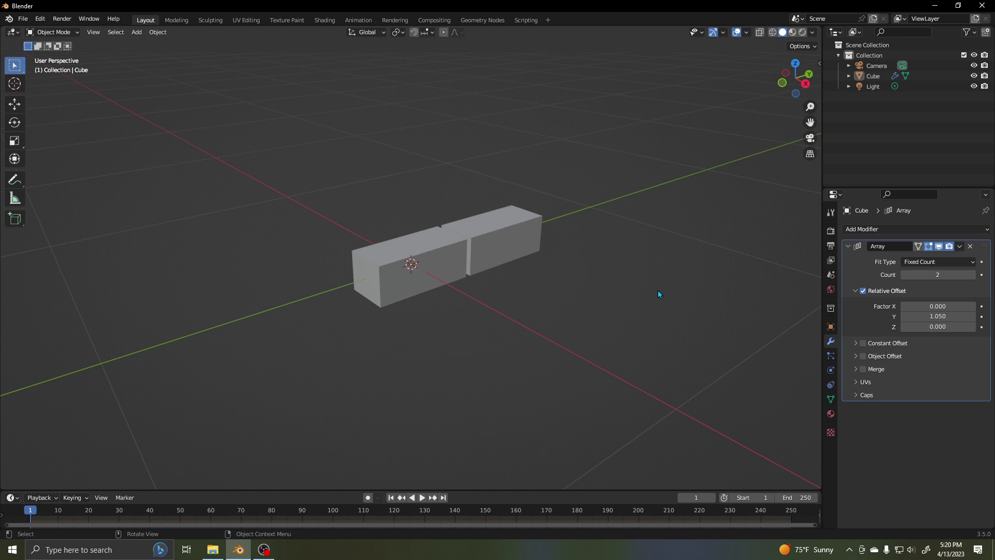
# Step: Raise the Array count to 10 to form a row of bricks
pyautogui.scroll(4, 643, 287)
pyautogui.scroll(-4, 628, 284)
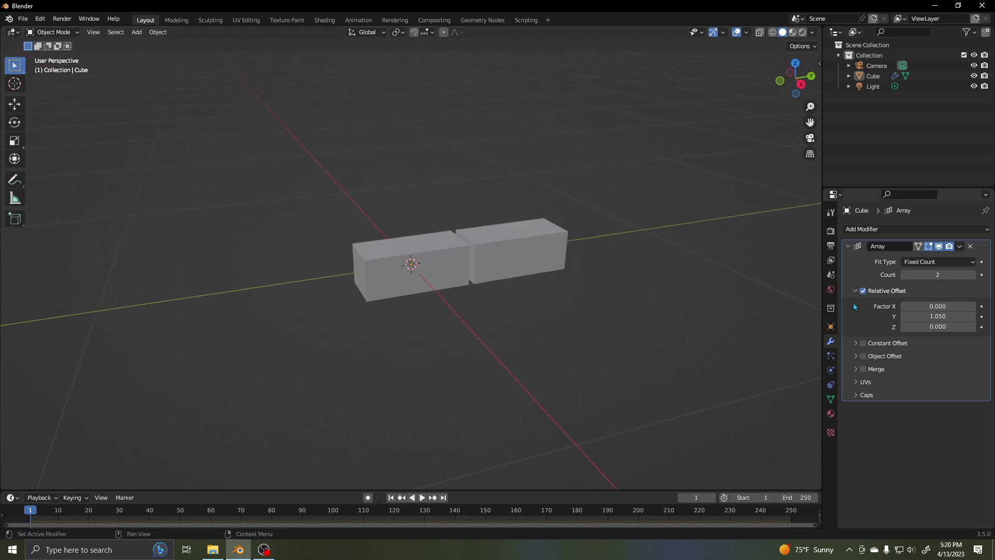
pyautogui.moveTo(963, 275)
pyautogui.mouseDown()
pyautogui.moveTo(985, 274)
pyautogui.moveTo(974, 278)
pyautogui.mouseUp()
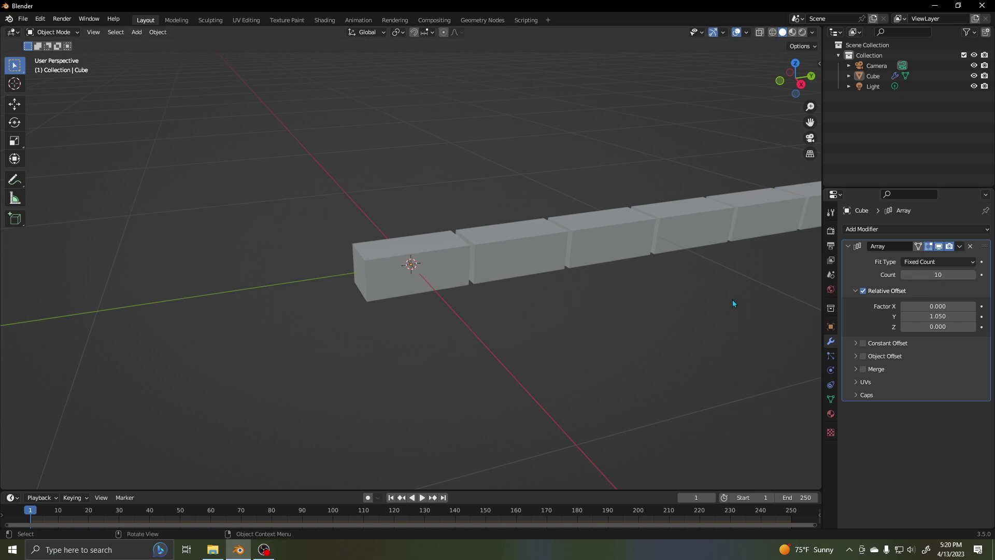
pyautogui.scroll(-3, 731, 300)
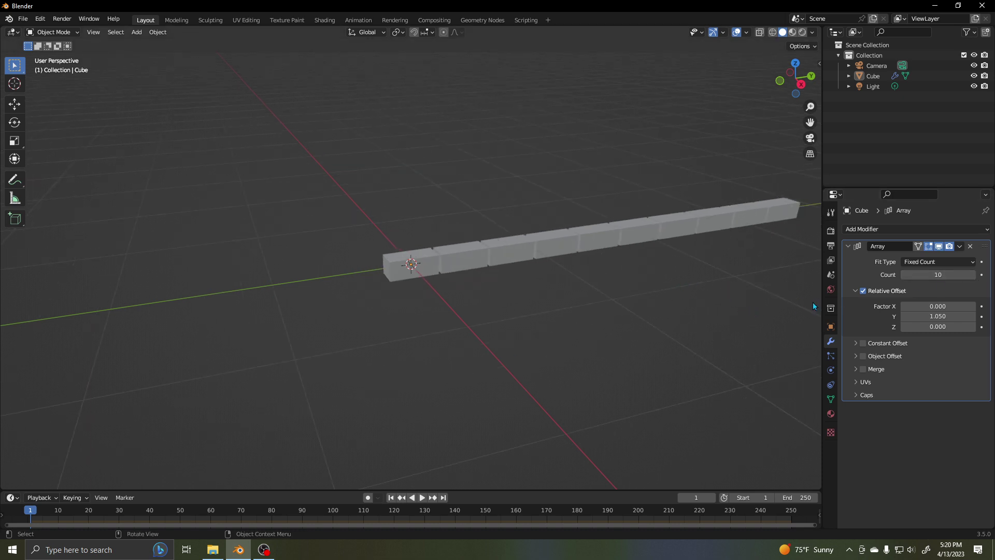
# Step: Add a second Array modifier to the brick row
pyautogui.click(959, 247)
pyautogui.click(959, 228)
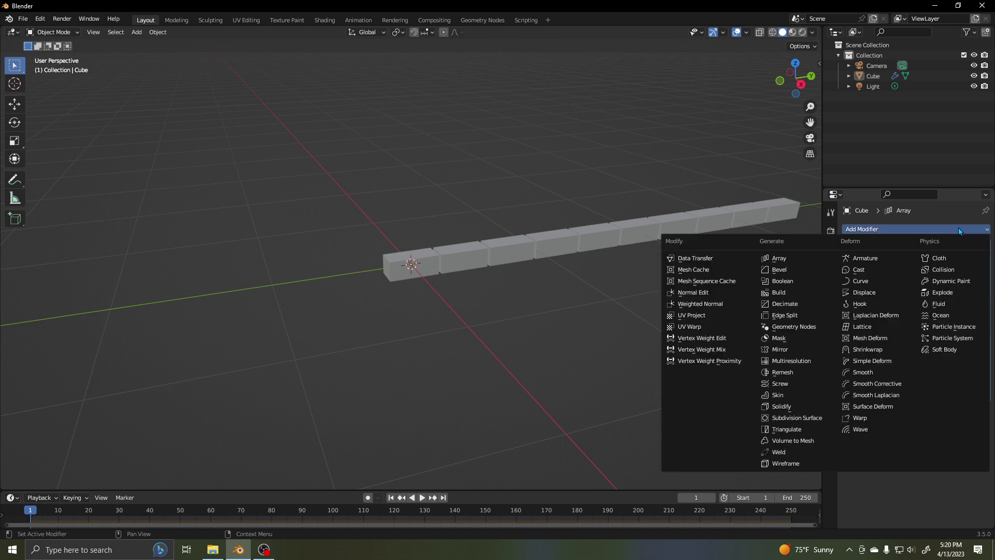
pyautogui.click(787, 258)
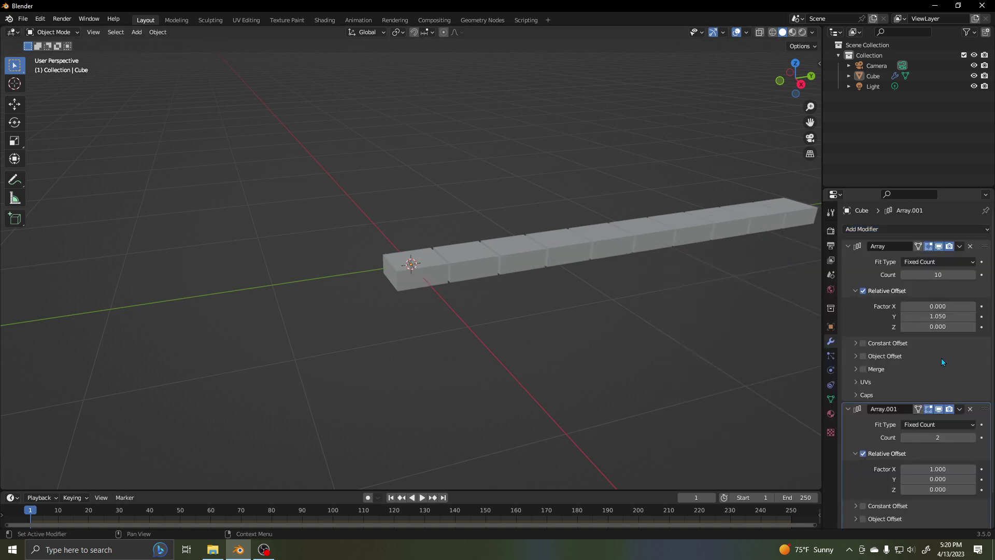
pyautogui.moveTo(694, 360); pyautogui.dragTo(760, 385, button='middle')
pyautogui.scroll(-2, 941, 450)
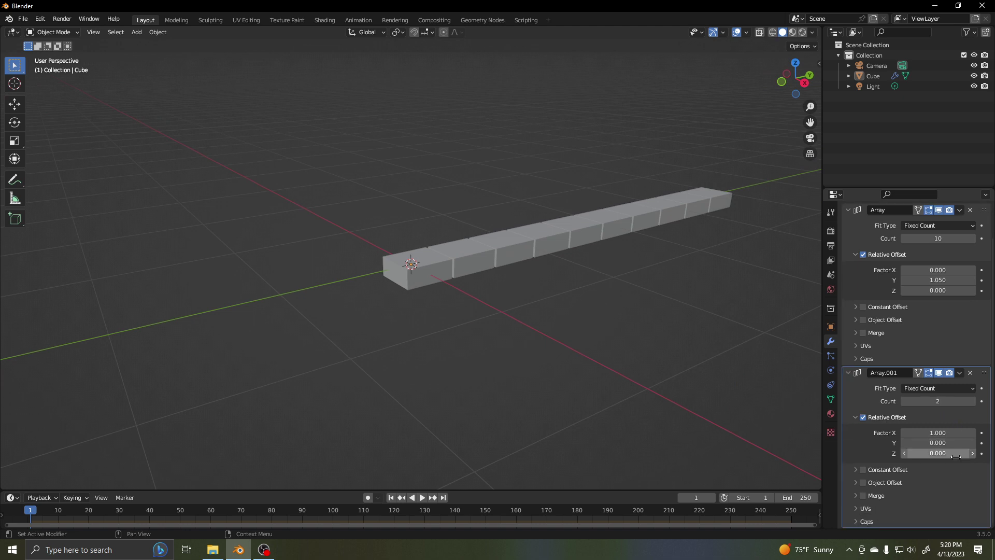
# Step: Set the second Array's relative offset to X 0 and Z 1, stacking a row on top
pyautogui.click(954, 433)
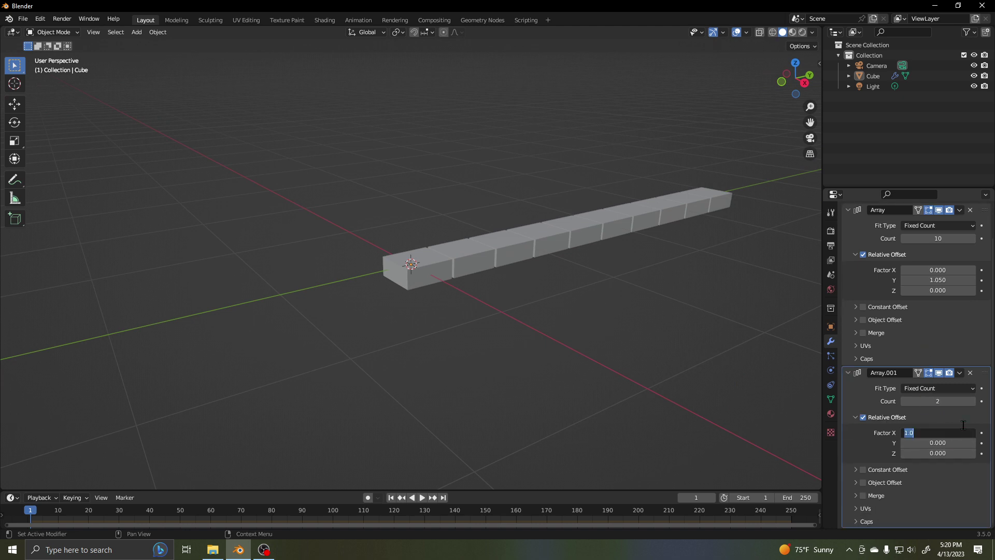
pyautogui.write('0')
pyautogui.press('Return')
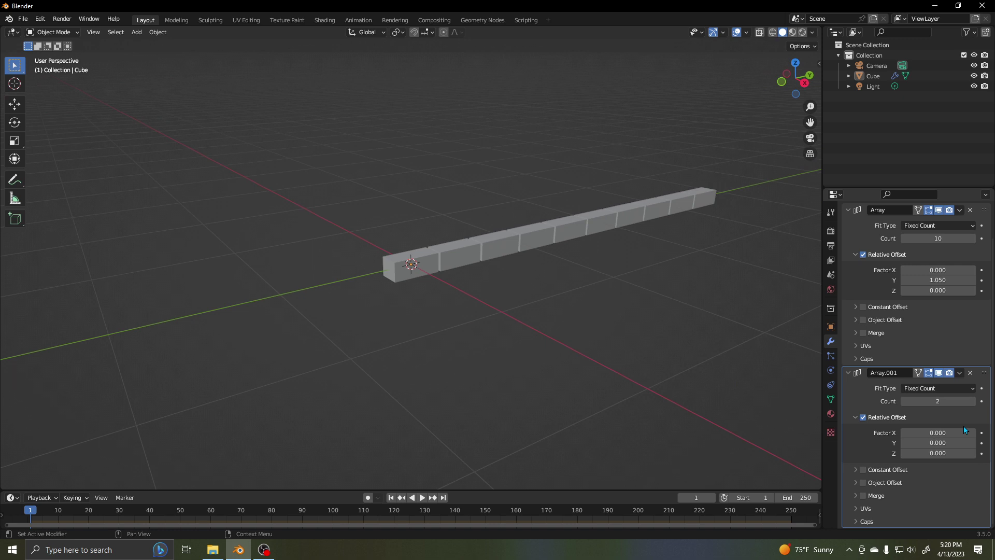
pyautogui.click(958, 454)
pyautogui.write('1')
pyautogui.press('Return')
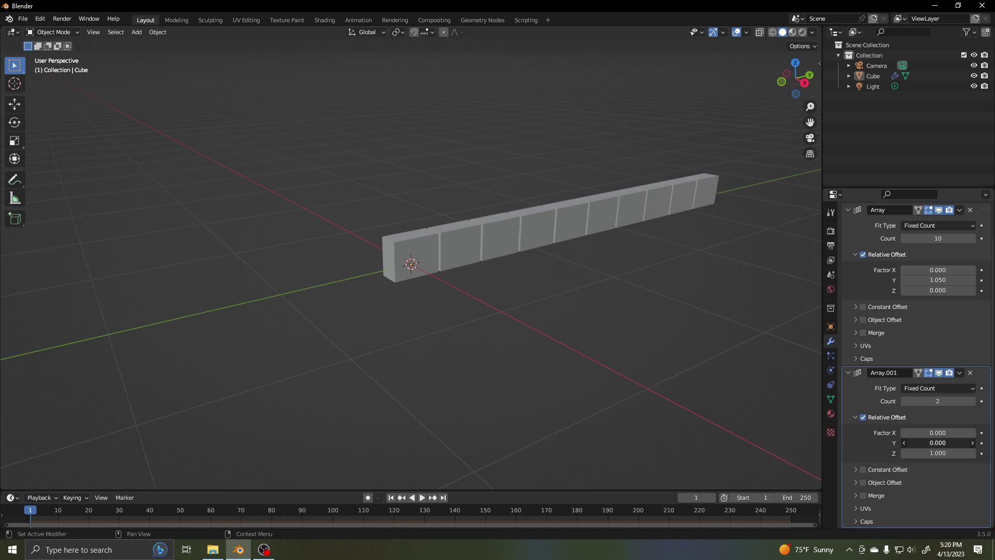
# Step: Stagger the upper row with a second-Array Y offset of 0.05
pyautogui.moveTo(938, 442)
pyautogui.mouseDown()
pyautogui.moveTo(969, 442)
pyautogui.moveTo(932, 443)
pyautogui.mouseUp()
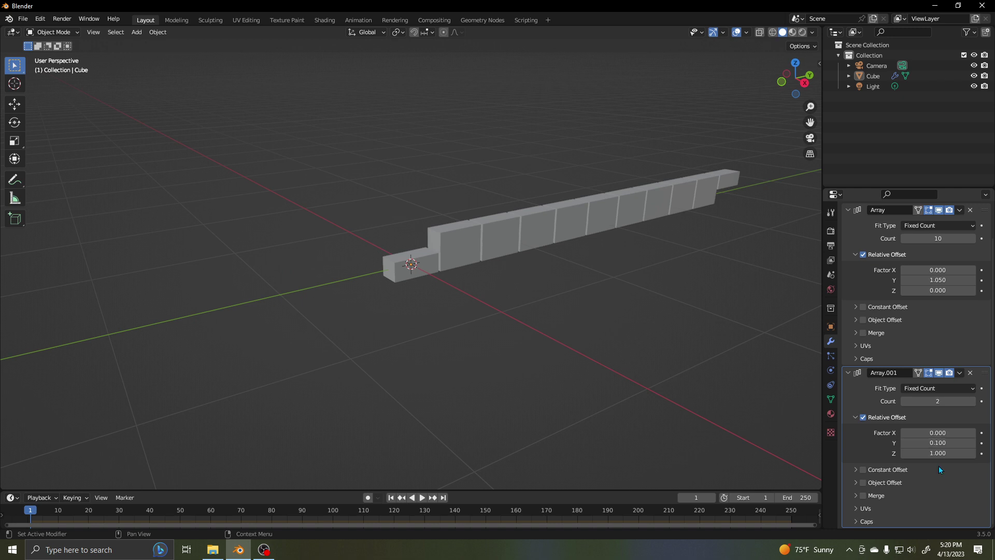
pyautogui.click(939, 443)
pyautogui.press('BackSpace')
pyautogui.write('.05')
pyautogui.press('Return')
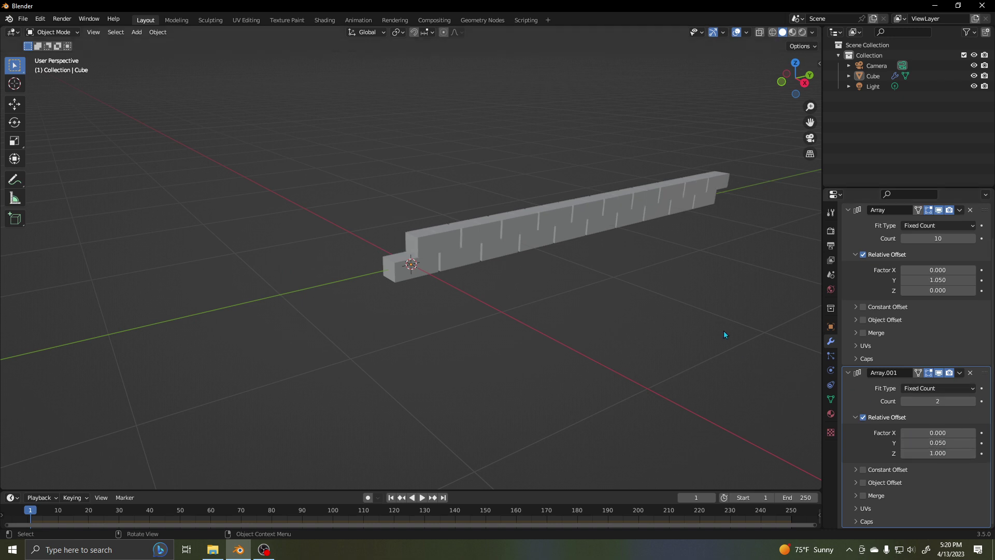
pyautogui.moveTo(724, 330); pyautogui.dragTo(669, 309, button='middle')
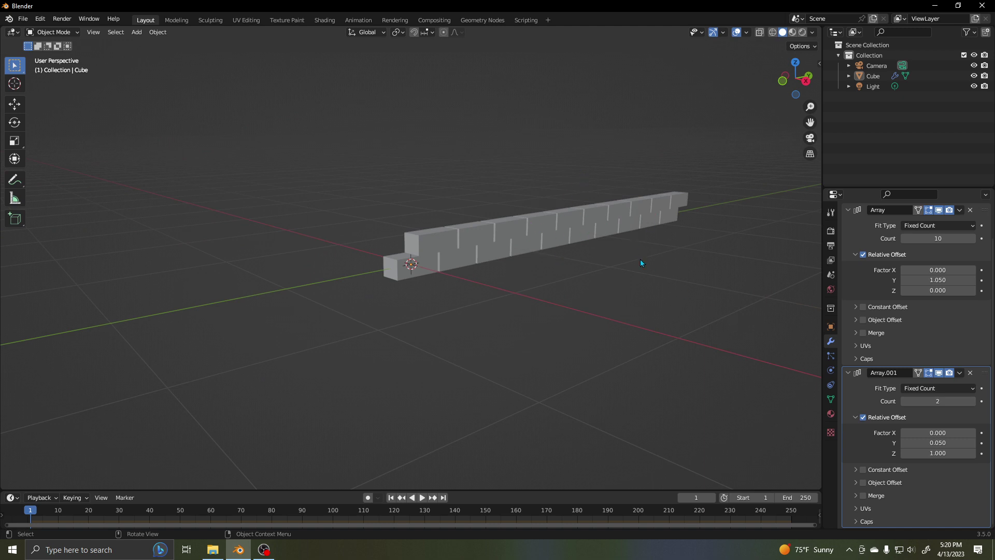
pyautogui.scroll(2, 919, 266)
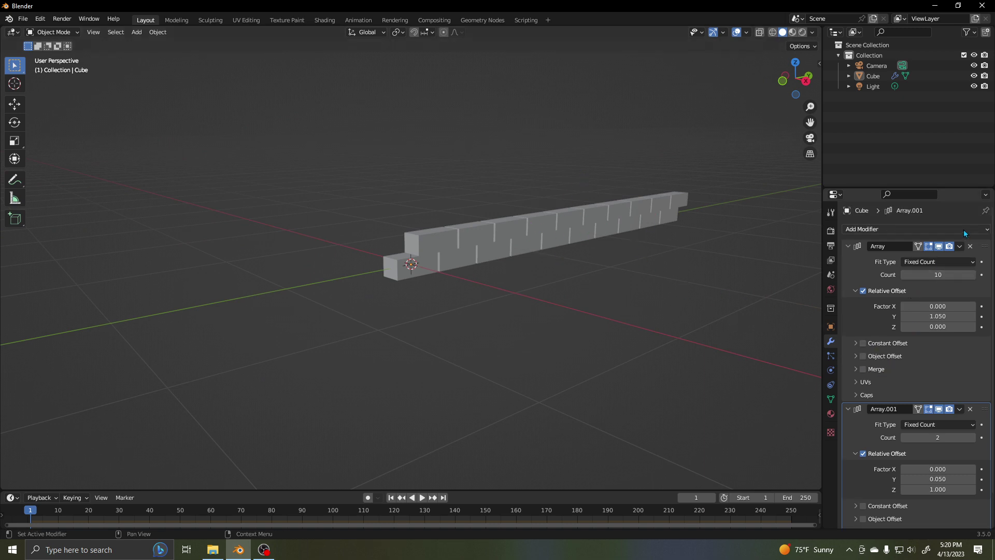
# Step: Add a third Array modifier with relative offset X 0 and Z 1
pyautogui.click(964, 231)
pyautogui.click(780, 259)
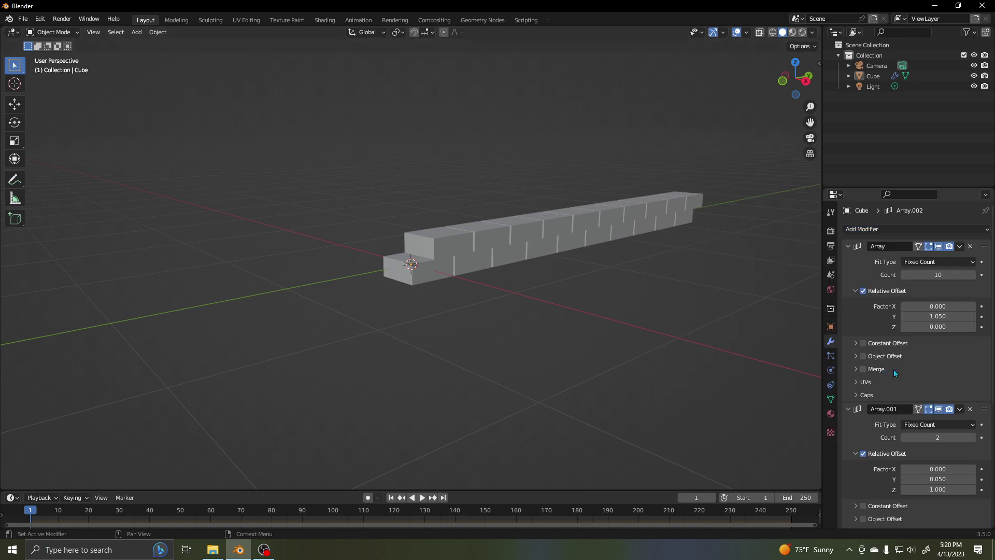
pyautogui.scroll(-8, 893, 369)
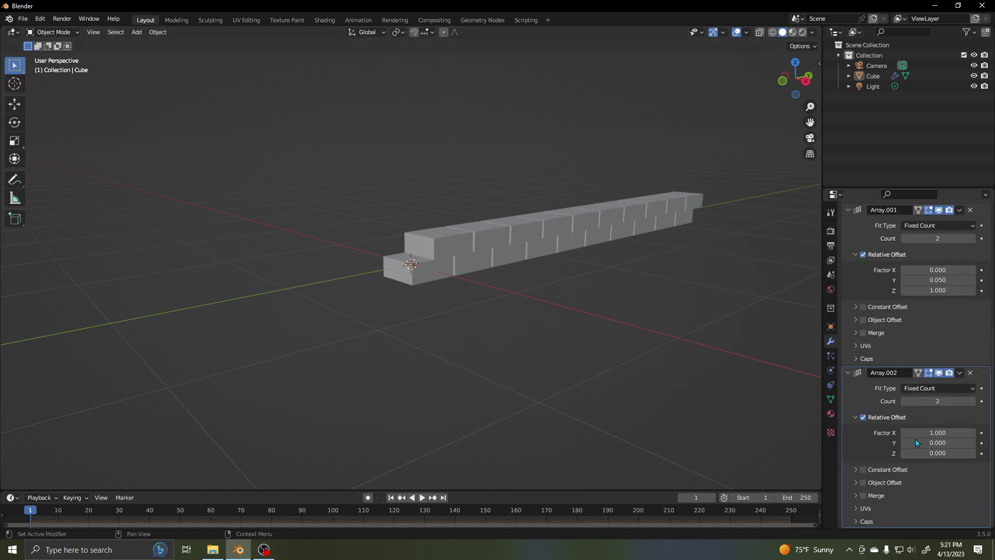
pyautogui.click(938, 432)
pyautogui.write('0')
pyautogui.press('Return')
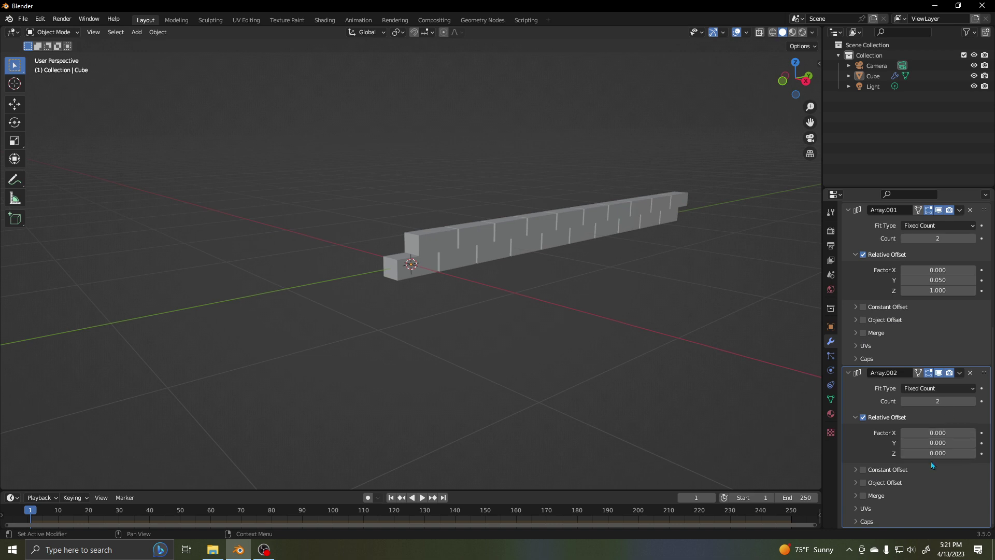
pyautogui.click(935, 454)
pyautogui.write('1')
pyautogui.press('Return')
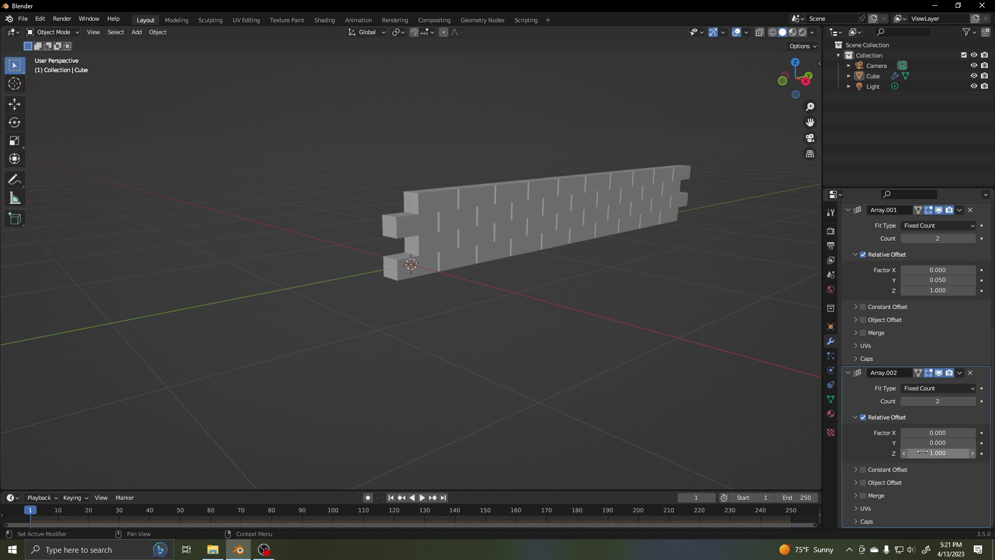
# Step: Raise the third Array's count to 7 to build the full wall
pyautogui.click(972, 402)
pyautogui.click(972, 402)
pyautogui.click(972, 402)
pyautogui.click(972, 402)
pyautogui.click(972, 402)
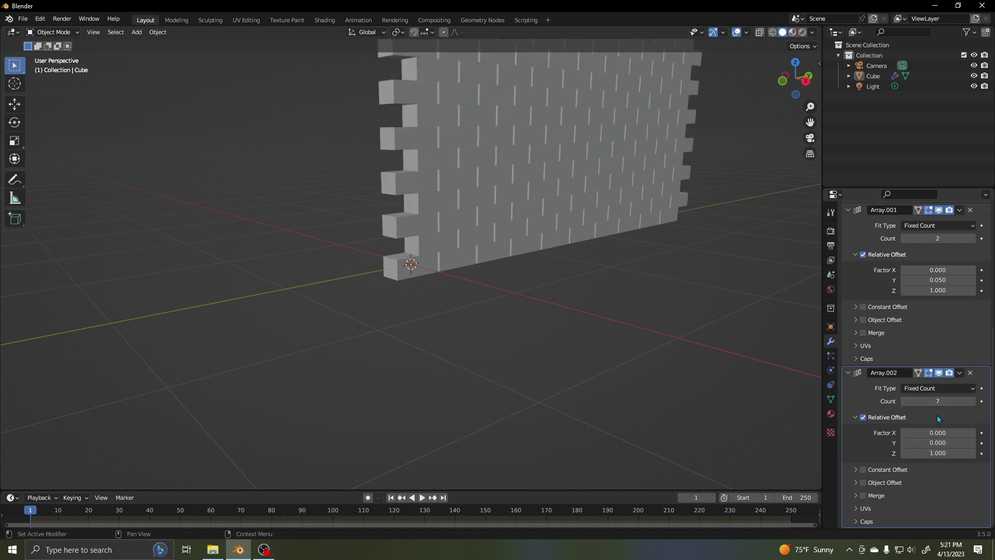
pyautogui.scroll(2, 668, 340)
pyautogui.scroll(-4, 574, 241)
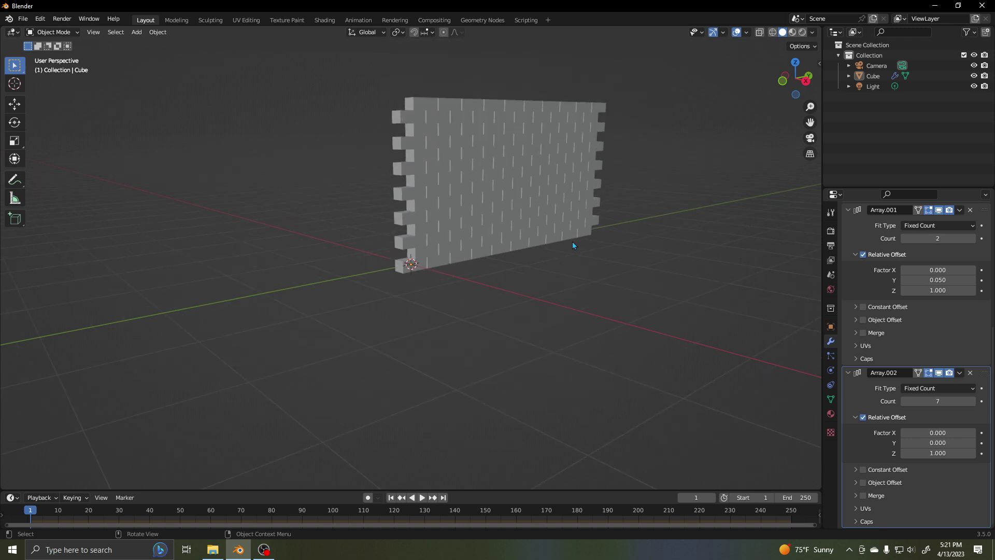
pyautogui.moveTo(551, 250); pyautogui.dragTo(455, 310, button='middle')
pyautogui.scroll(4, 549, 304)
# Step: Select the brick wall object
pyautogui.click(472, 302)
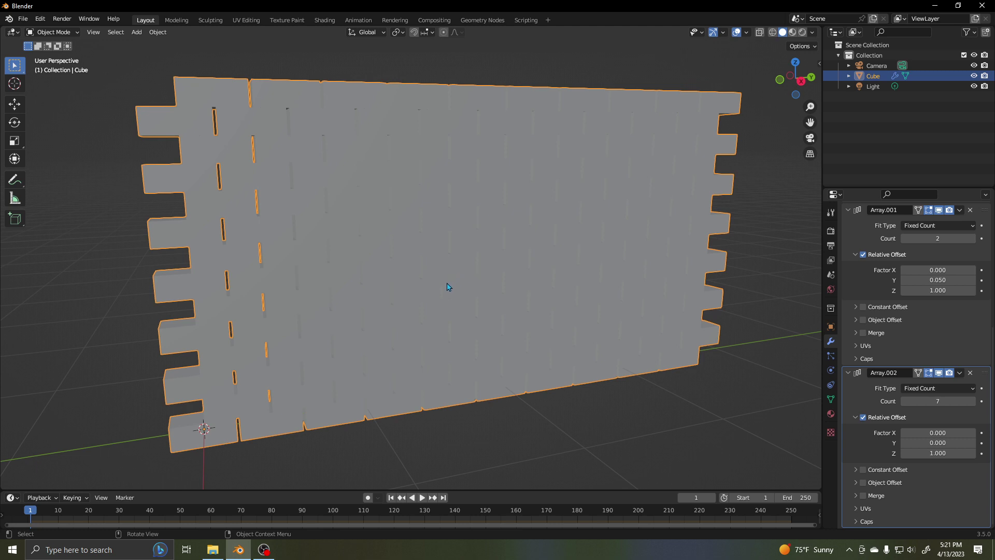
pyautogui.moveTo(449, 288)
pyautogui.mouseDown(button='middle')
pyautogui.moveTo(479, 281)
pyautogui.moveTo(455, 285)
pyautogui.mouseUp(button='middle')
pyautogui.scroll(-3, 451, 285)
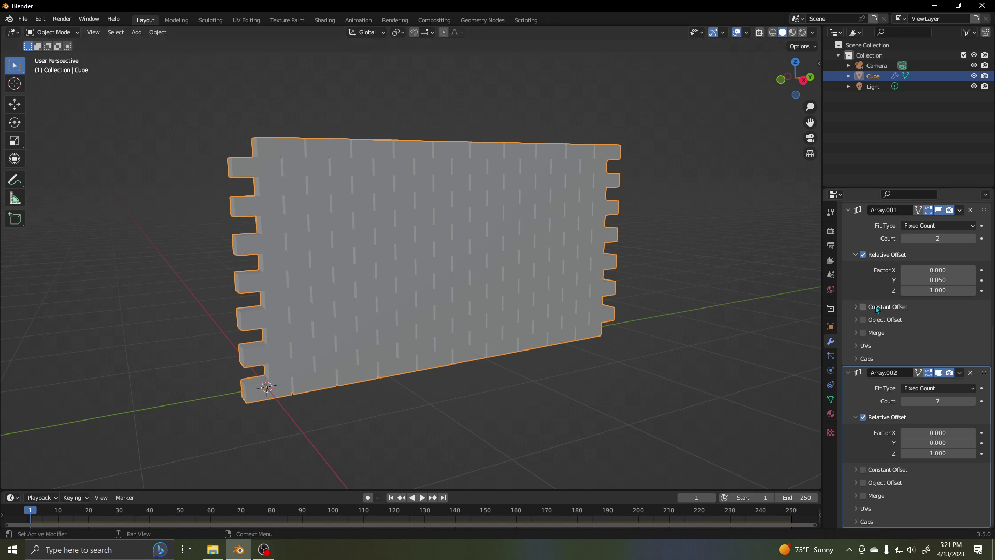
pyautogui.scroll(10, 918, 300)
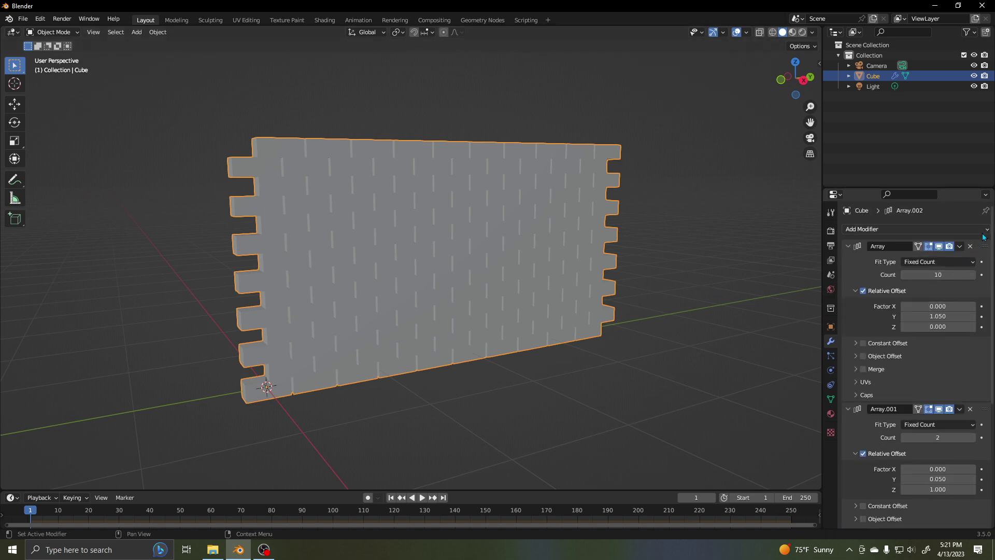
# Step: Apply all three Array modifiers one after another
pyautogui.click(959, 246)
pyautogui.click(951, 258)
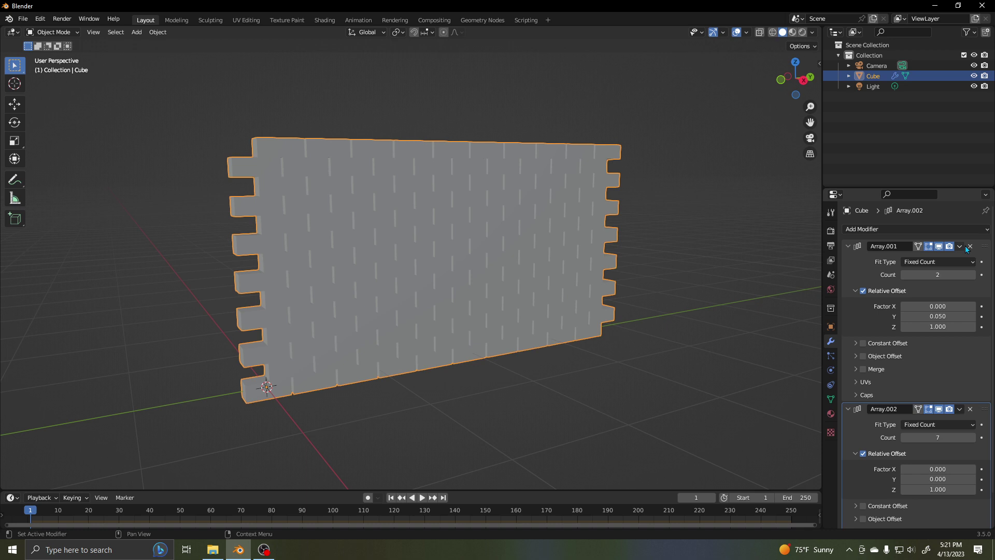
pyautogui.click(959, 246)
pyautogui.click(951, 258)
pyautogui.click(959, 246)
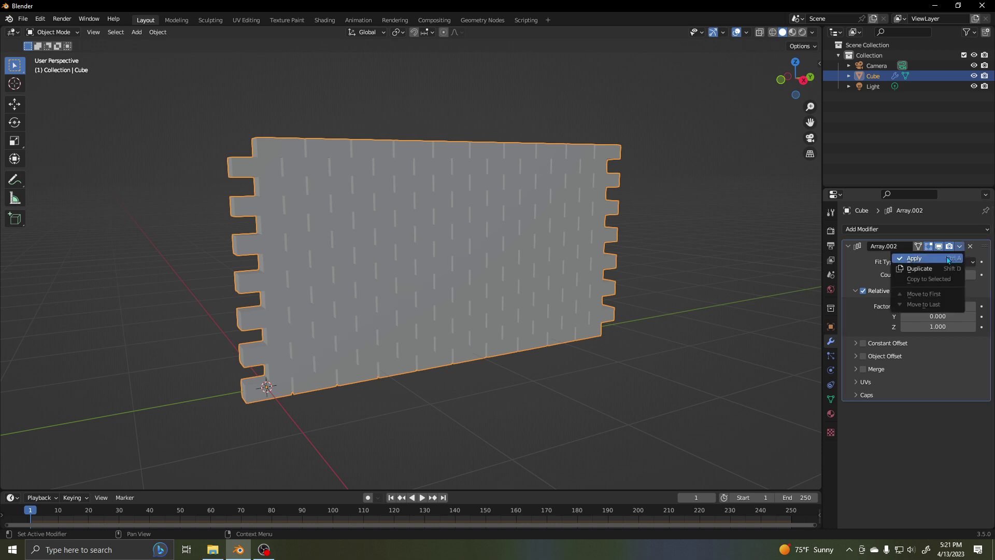
pyautogui.click(946, 258)
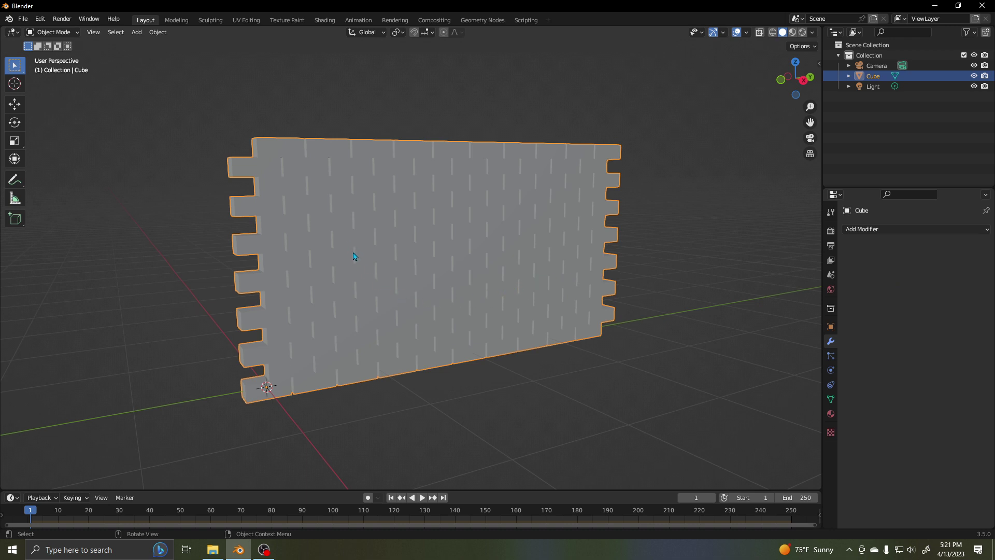
# Step: In Edit Mode, separate the wall mesh By Loose Parts into individual brick objects
pyautogui.press('Tab')
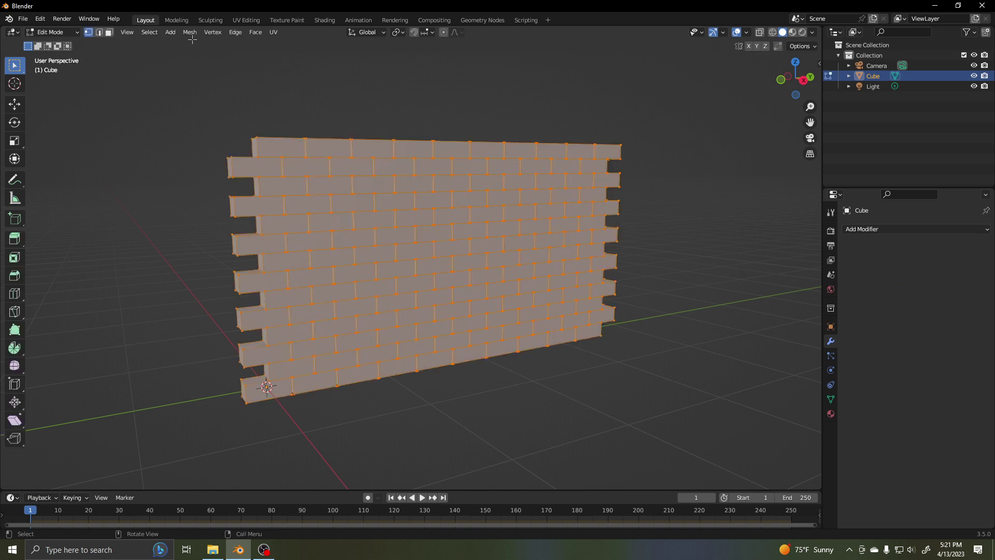
pyautogui.click(189, 32)
pyautogui.moveTo(228, 125)
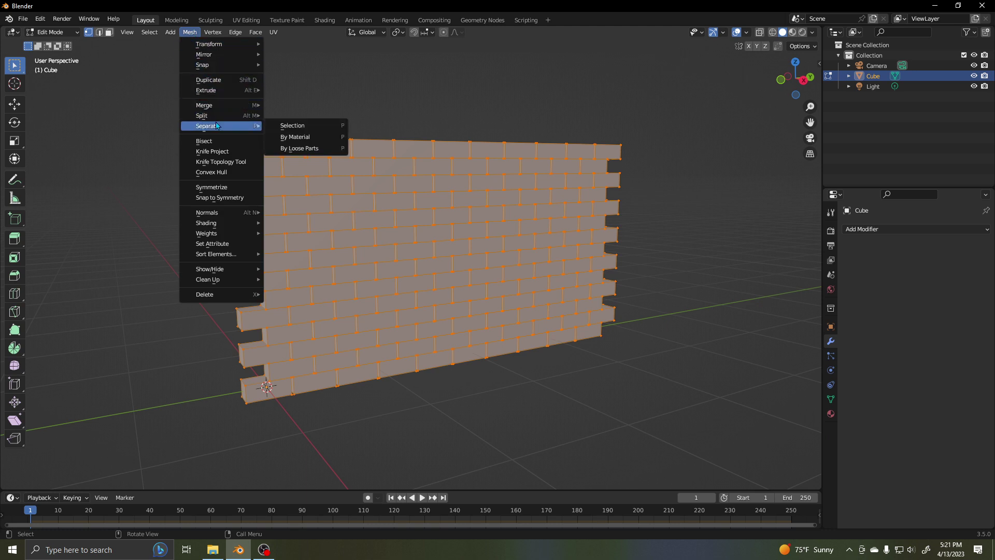
pyautogui.click(318, 150)
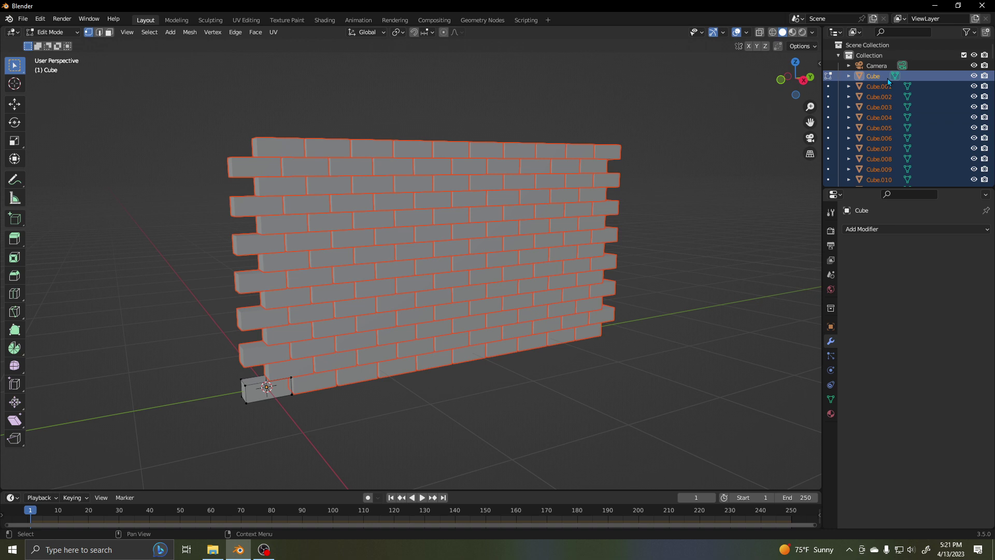
pyautogui.scroll(-5, 893, 153)
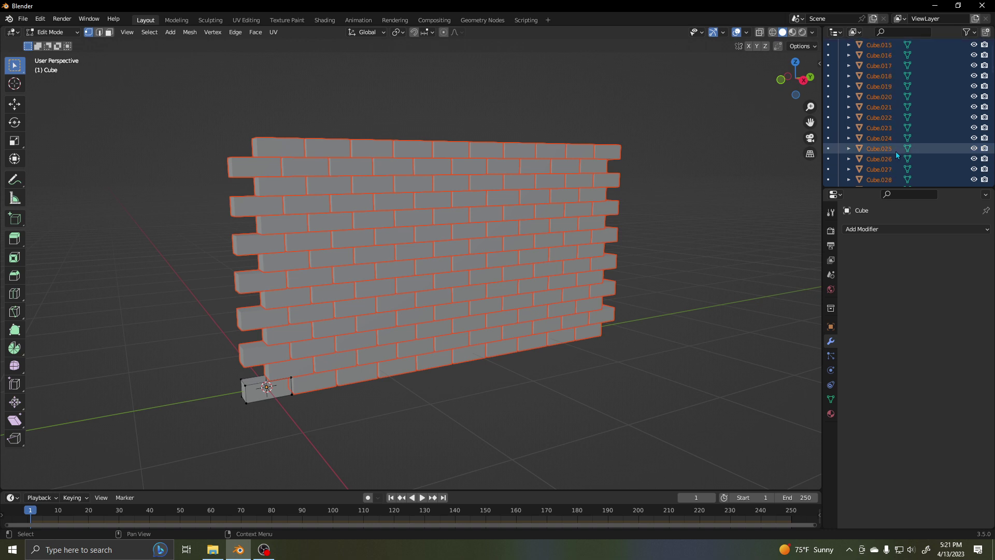
pyautogui.scroll(10, 896, 153)
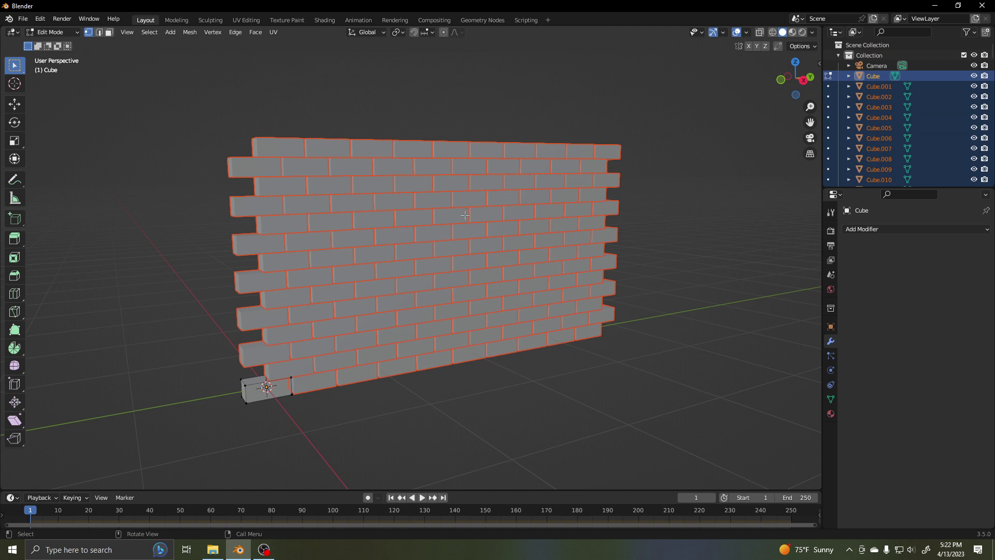
# Step: Back in Object Mode, set every brick's origin to its own geometry
pyautogui.press('Tab')
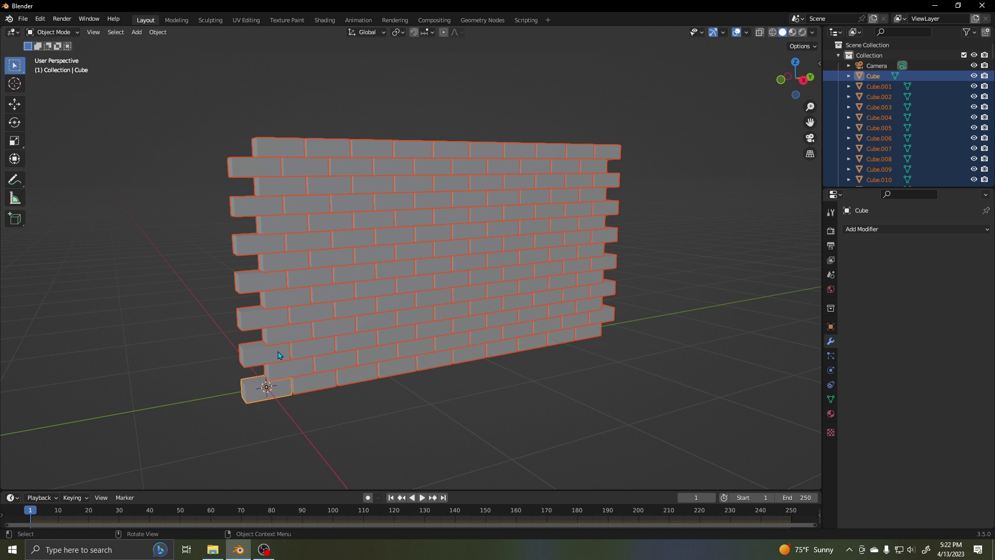
pyautogui.click(158, 32)
pyautogui.moveTo(197, 55)
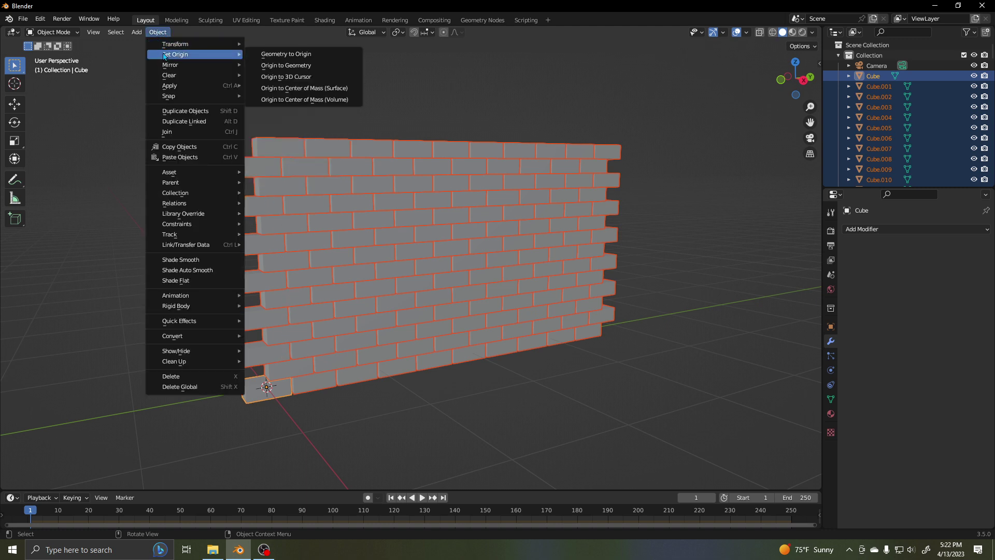
pyautogui.click(277, 65)
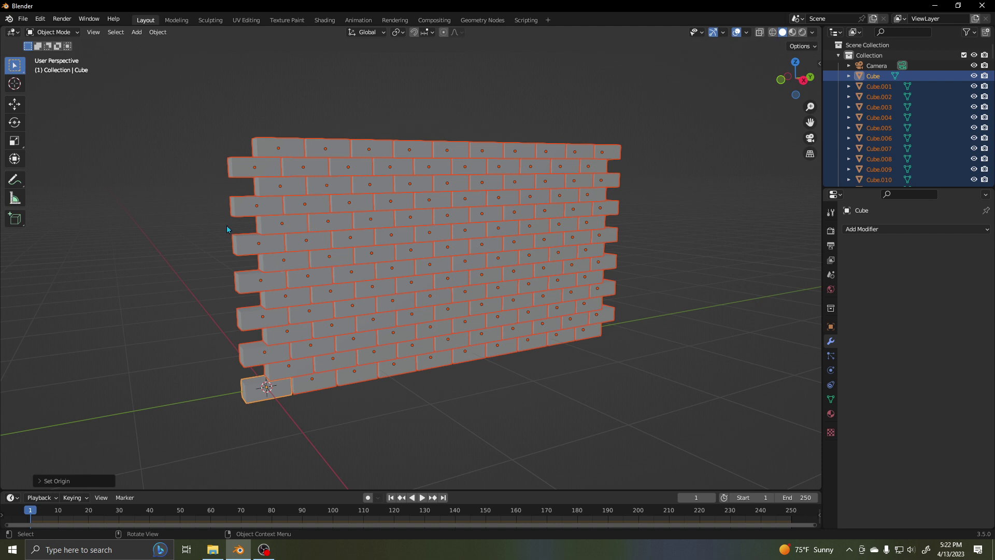
# Step: Add a plane, enlarge it, and lower it just beneath the bottom brick row
pyautogui.click(143, 35)
pyautogui.moveTo(149, 47)
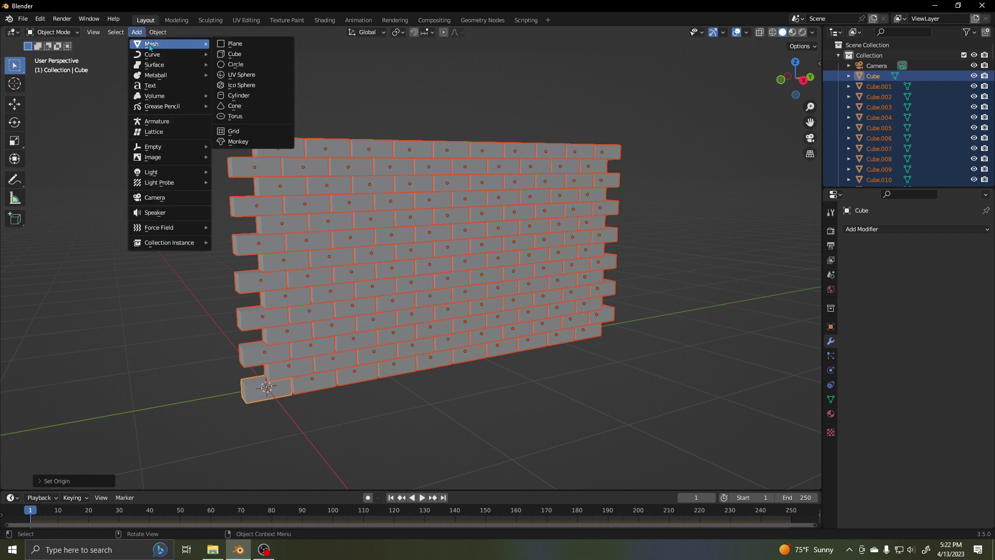
pyautogui.click(230, 45)
pyautogui.press('s')
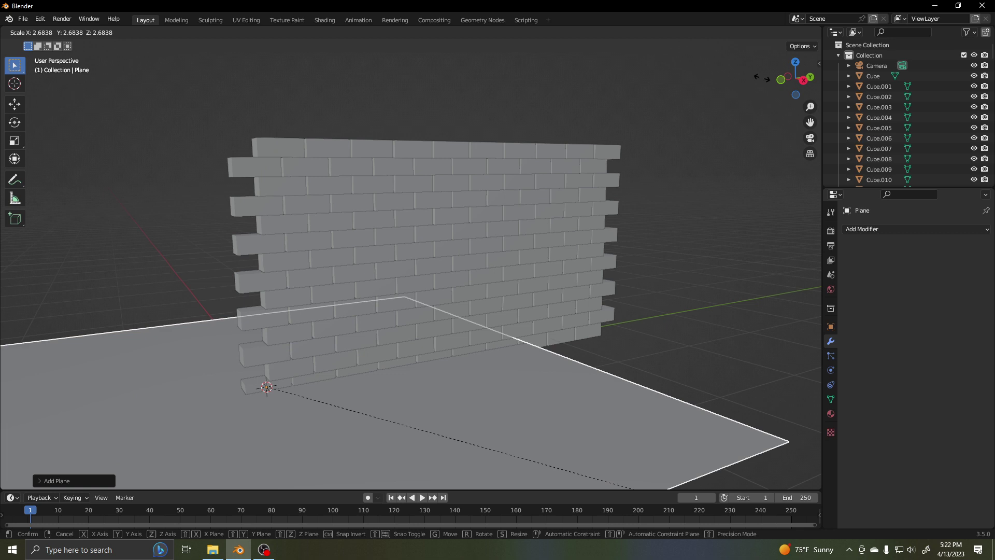
pyautogui.click(632, 468)
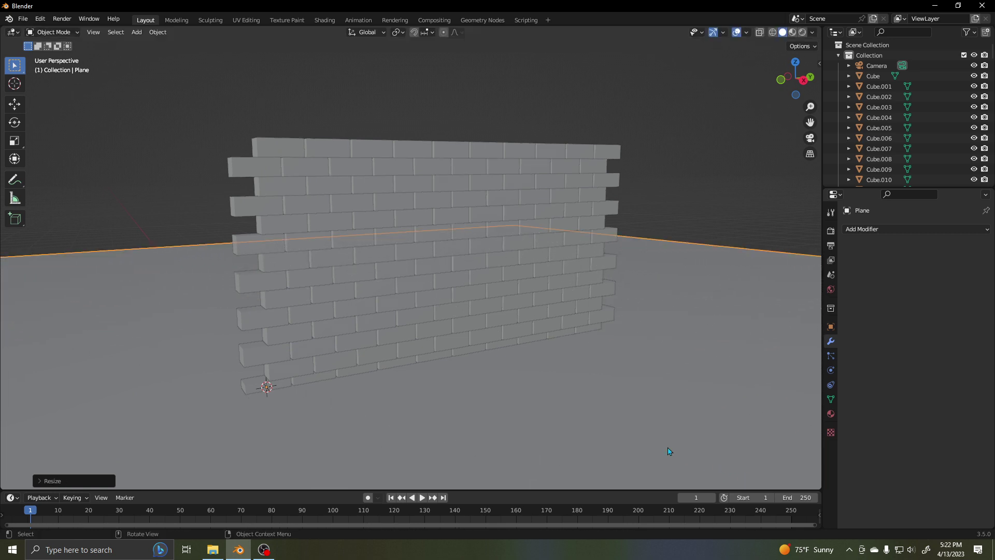
pyautogui.moveTo(502, 344); pyautogui.dragTo(544, 397, button='middle')
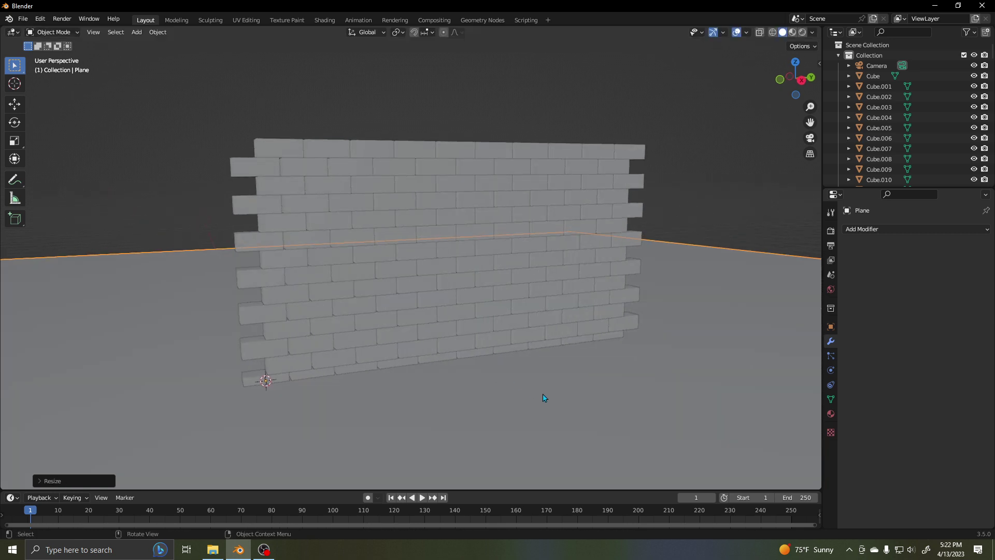
pyautogui.press('KP_3')
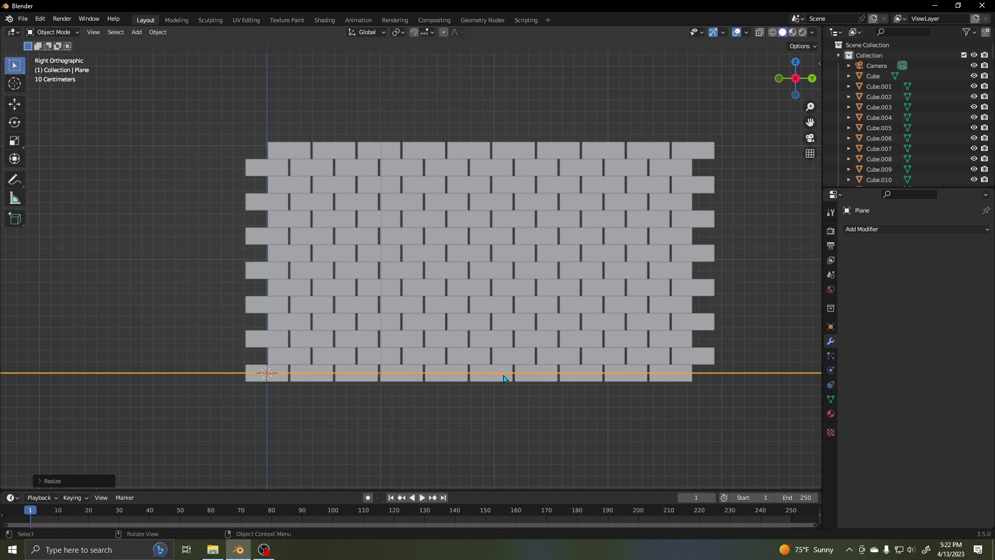
pyautogui.press('g')
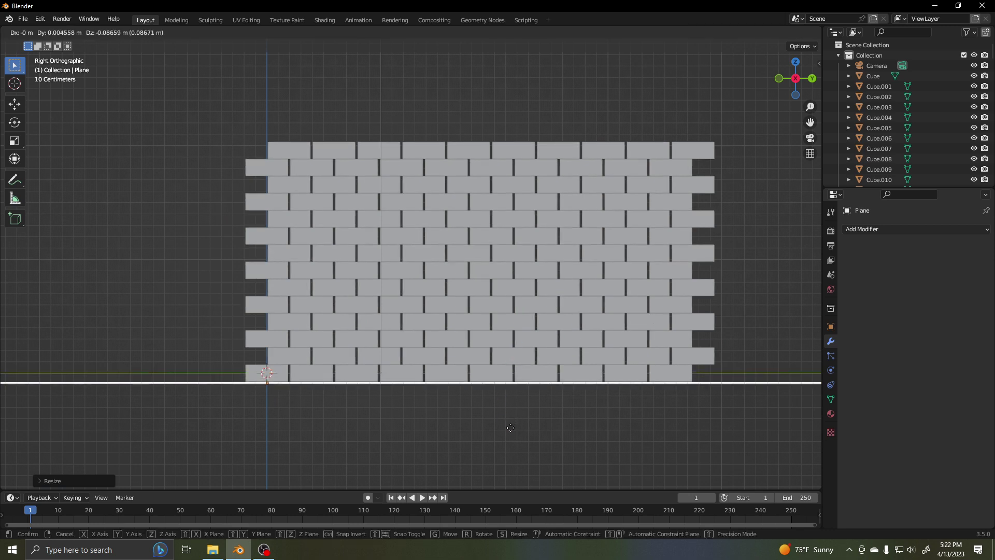
pyautogui.click(511, 427)
pyautogui.moveTo(511, 427); pyautogui.dragTo(532, 368, button='middle')
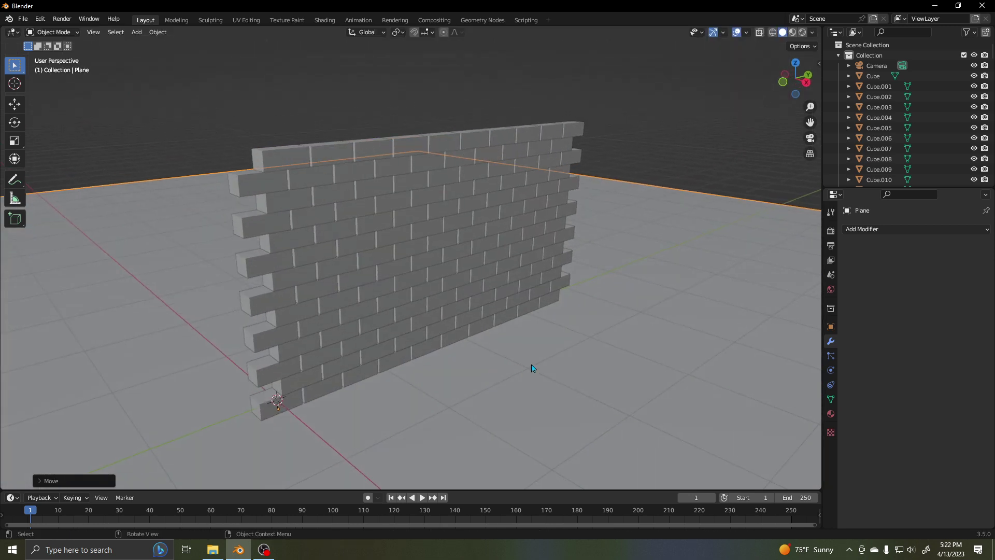
# Step: Make the ground plane a Passive rigid body, then deselect it
pyautogui.click(830, 371)
pyautogui.click(959, 252)
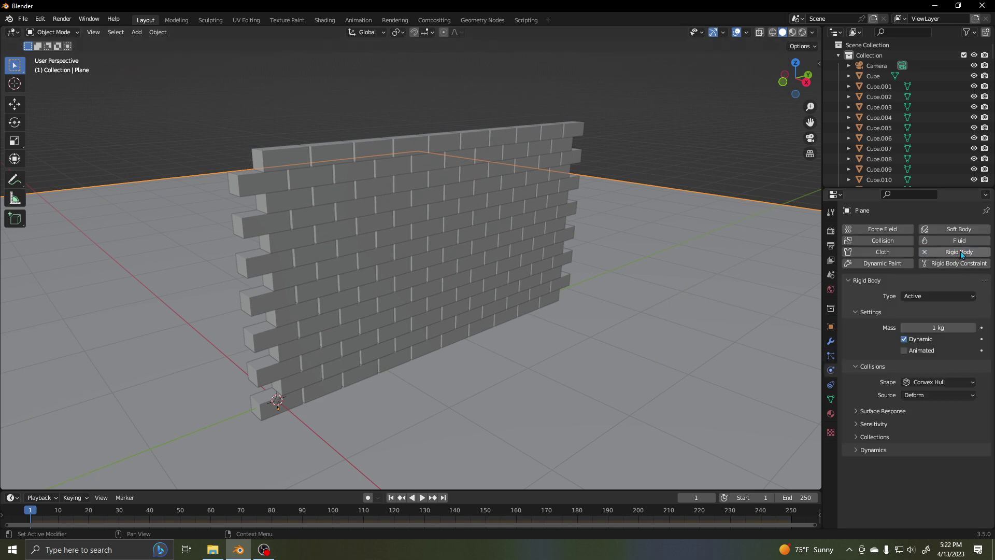
pyautogui.click(934, 293)
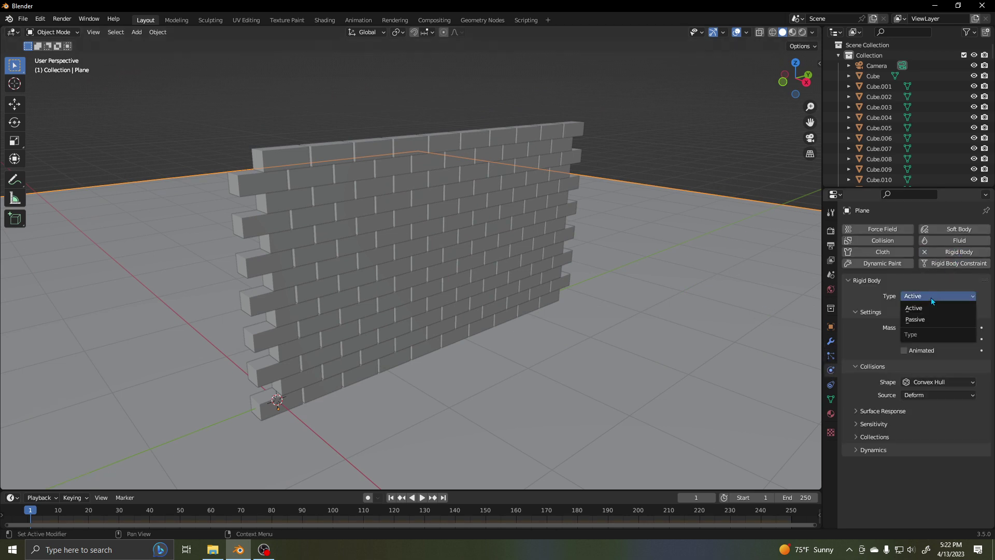
pyautogui.click(922, 323)
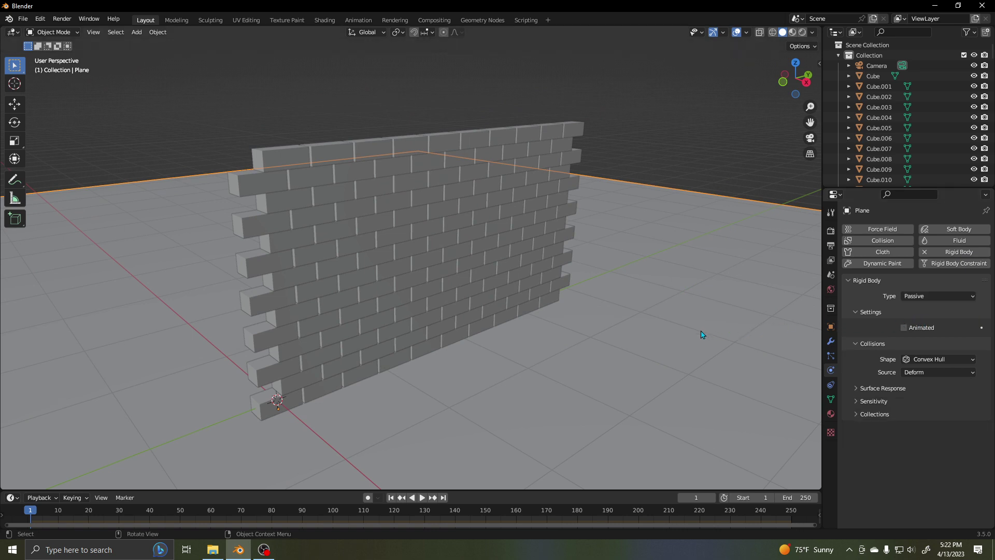
pyautogui.click(694, 166)
pyautogui.moveTo(577, 248); pyautogui.dragTo(553, 276, button='middle')
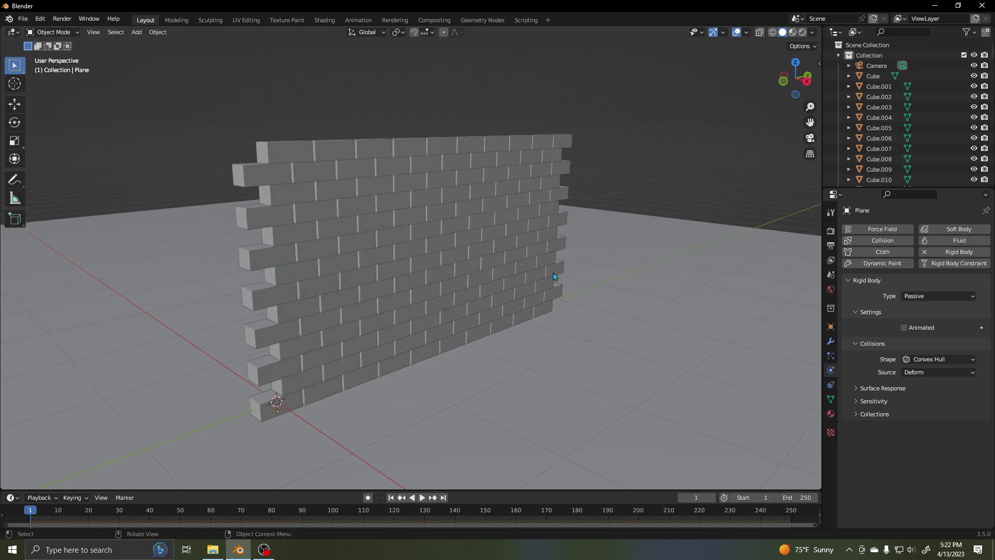
pyautogui.scroll(-3, 554, 277)
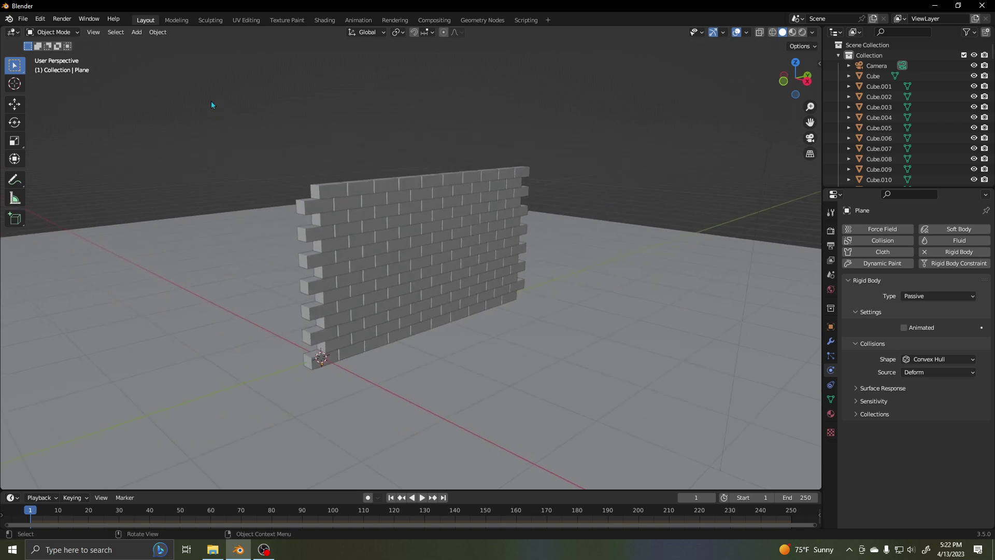
# Step: Add an Ico Sphere with 5 subdivisions
pyautogui.click(134, 34)
pyautogui.moveTo(156, 44)
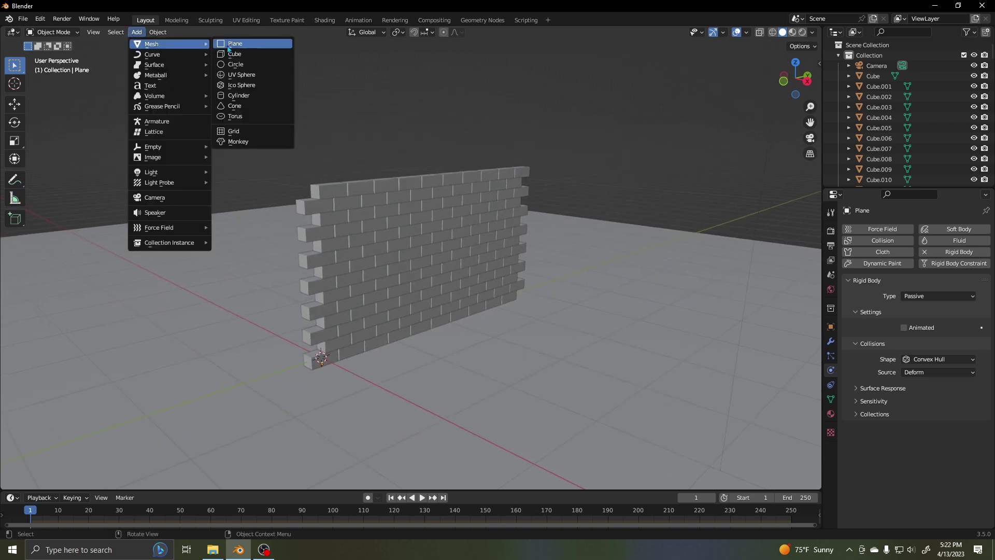
pyautogui.click(257, 86)
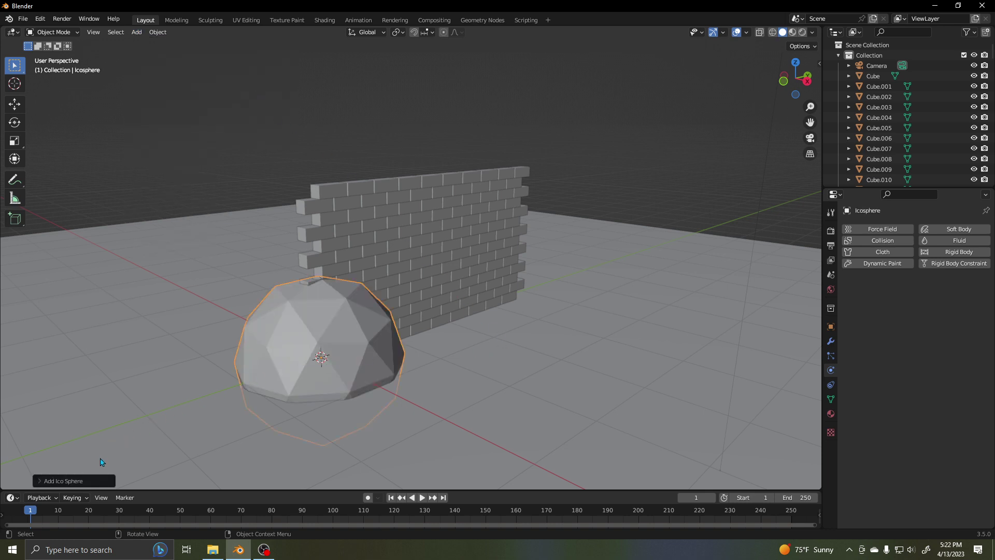
pyautogui.click(79, 482)
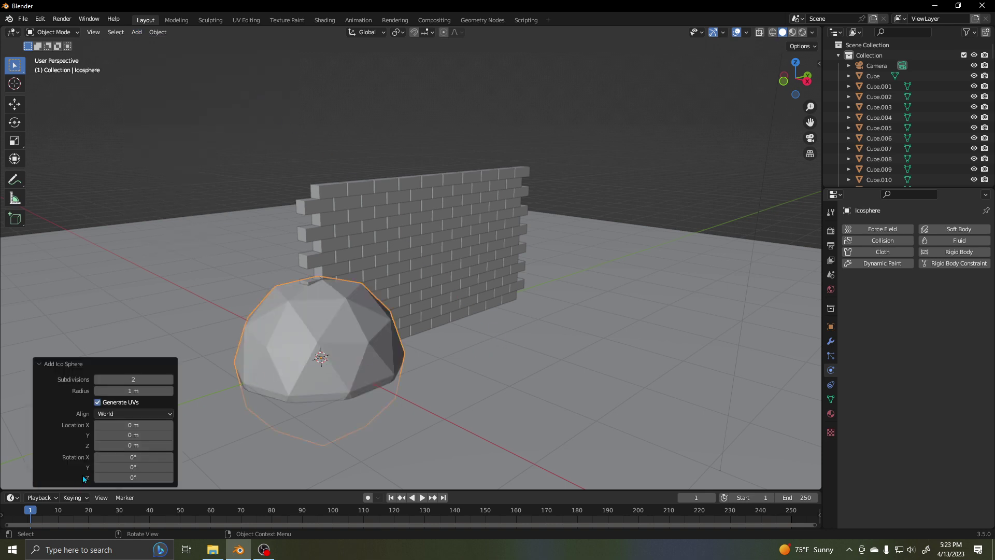
pyautogui.click(170, 379)
pyautogui.click(170, 380)
pyautogui.click(170, 379)
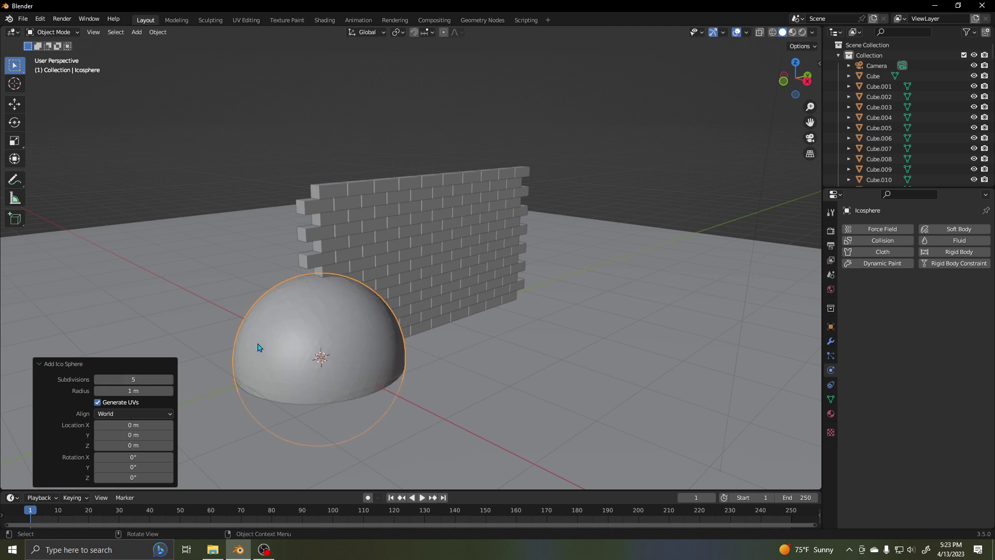
pyautogui.click(364, 360)
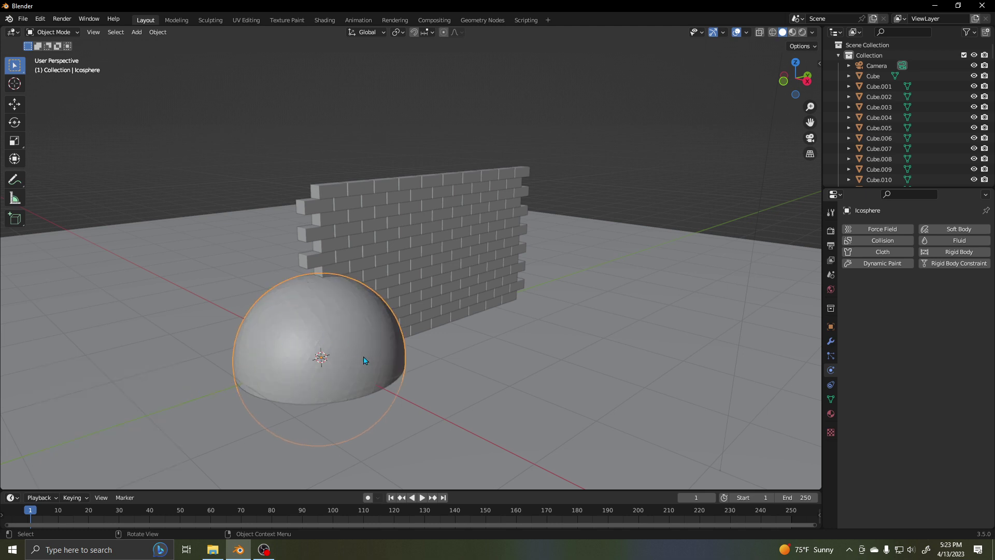
# Step: Move the icosphere beside the wall, scale it to 0.407, and enlarge the timeline
pyautogui.press('g')
pyautogui.click(717, 285)
pyautogui.press('s')
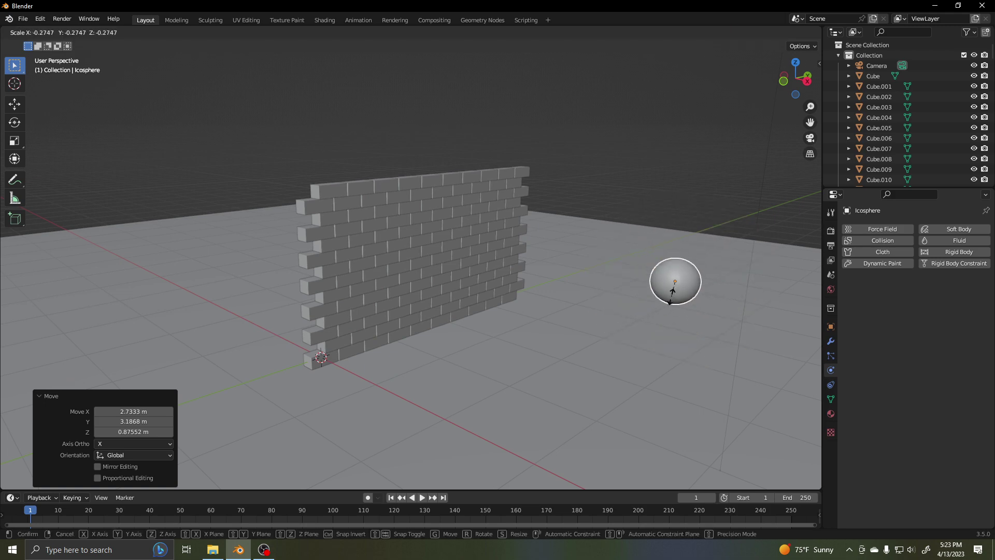
pyautogui.click(673, 311)
pyautogui.moveTo(592, 318); pyautogui.dragTo(480, 425, button='middle')
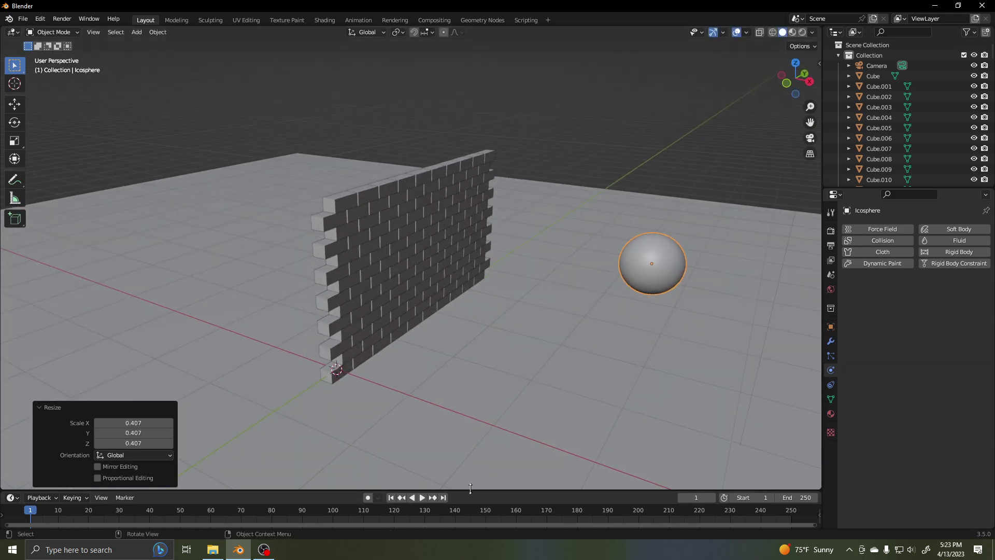
pyautogui.moveTo(471, 492); pyautogui.dragTo(365, 457)
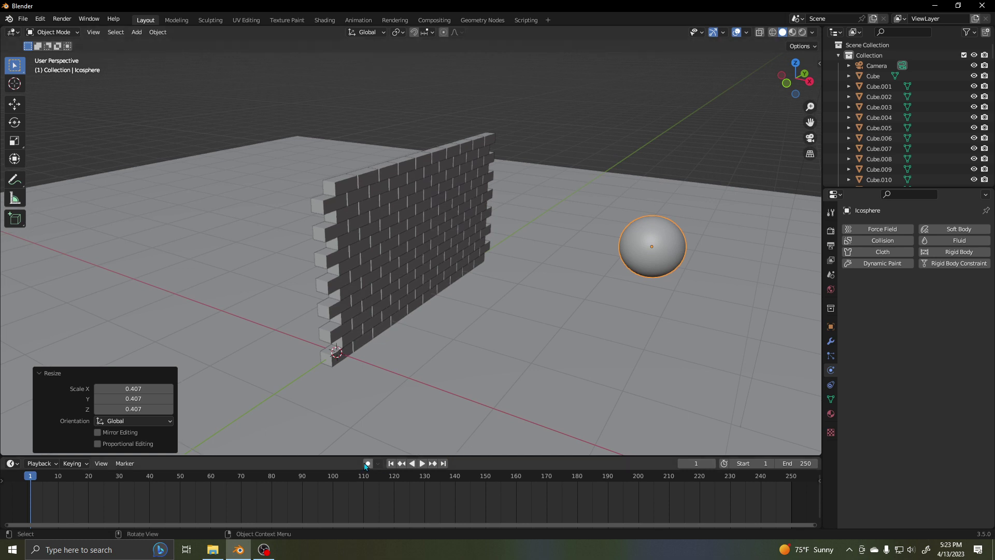
# Step: Keyframe the icosphere at frame 1, past the wall at frame 10, and holding at frame 20
pyautogui.press('g')
pyautogui.click(591, 328)
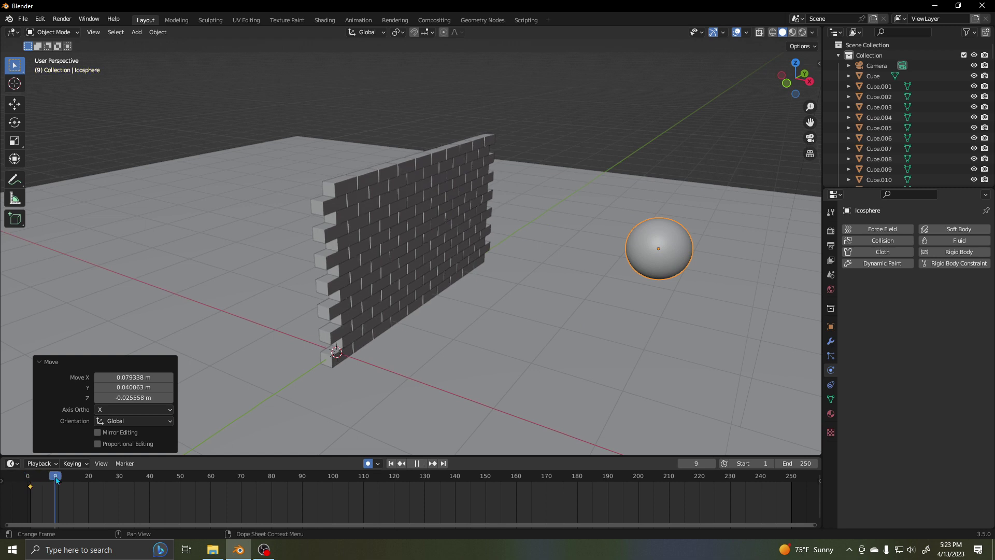
pyautogui.click(58, 477)
pyautogui.press('g')
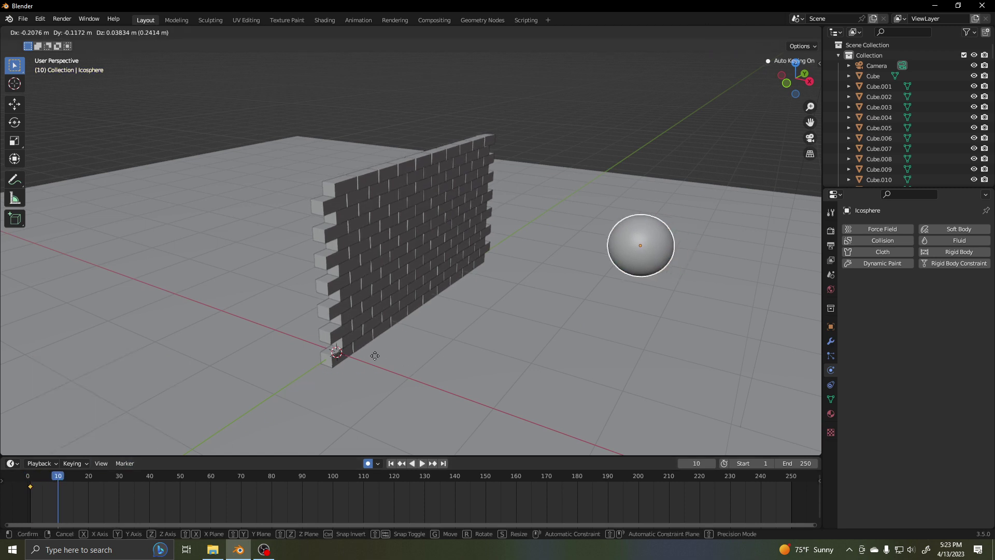
pyautogui.click(709, 346)
pyautogui.moveTo(60, 479); pyautogui.dragTo(90, 484)
pyautogui.press('g')
pyautogui.click(231, 338)
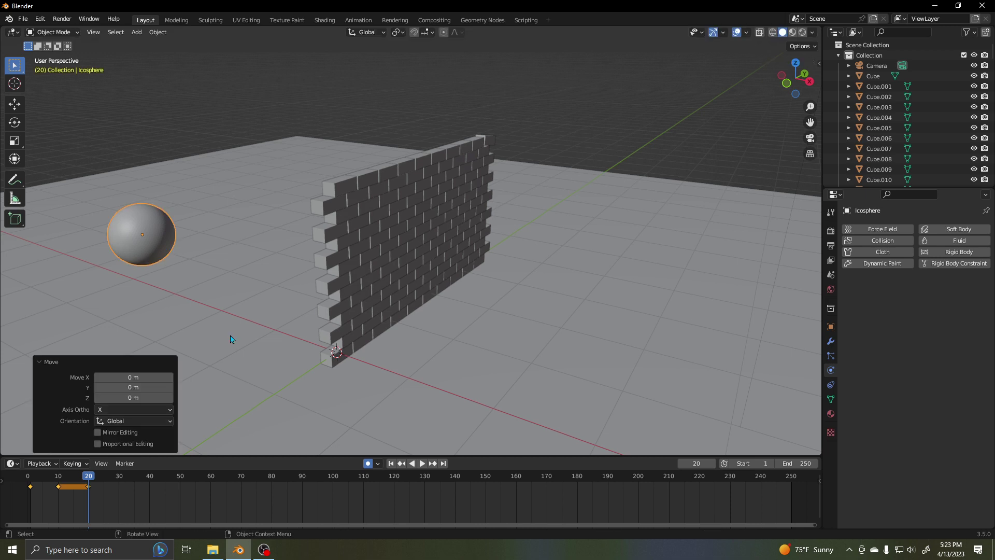
# Step: Keyframe the icosphere beyond the wall at frame 30 and set the animation end to frame 76
pyautogui.moveTo(90, 478); pyautogui.dragTo(119, 478)
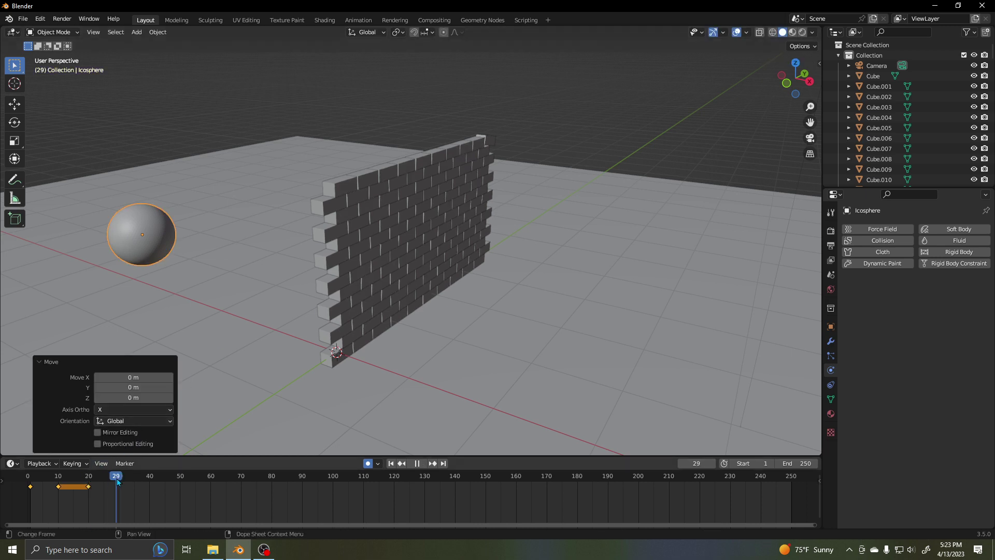
pyautogui.moveTo(445, 346); pyautogui.dragTo(431, 349, button='middle')
pyautogui.press('g')
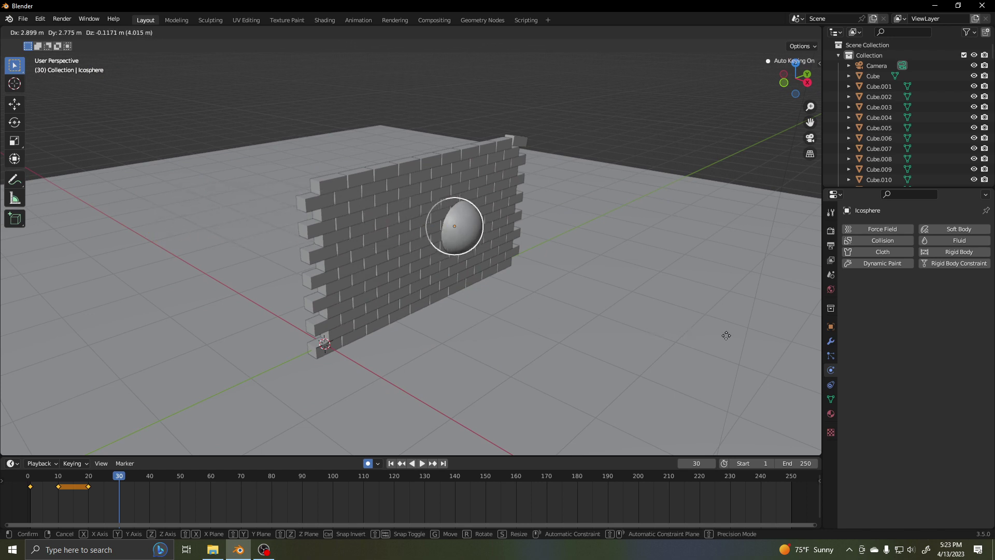
pyautogui.click(114, 344)
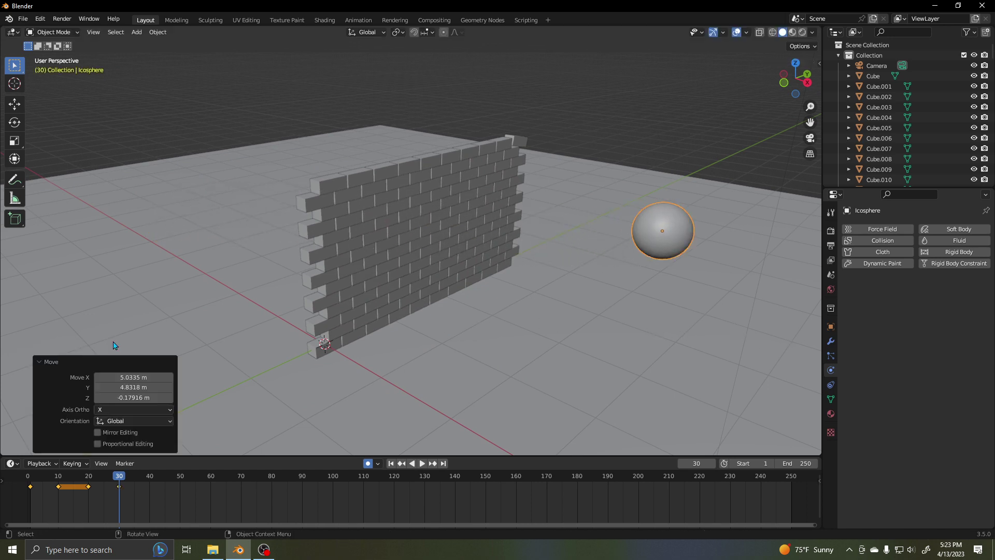
pyautogui.moveTo(409, 352); pyautogui.dragTo(419, 358, button='middle')
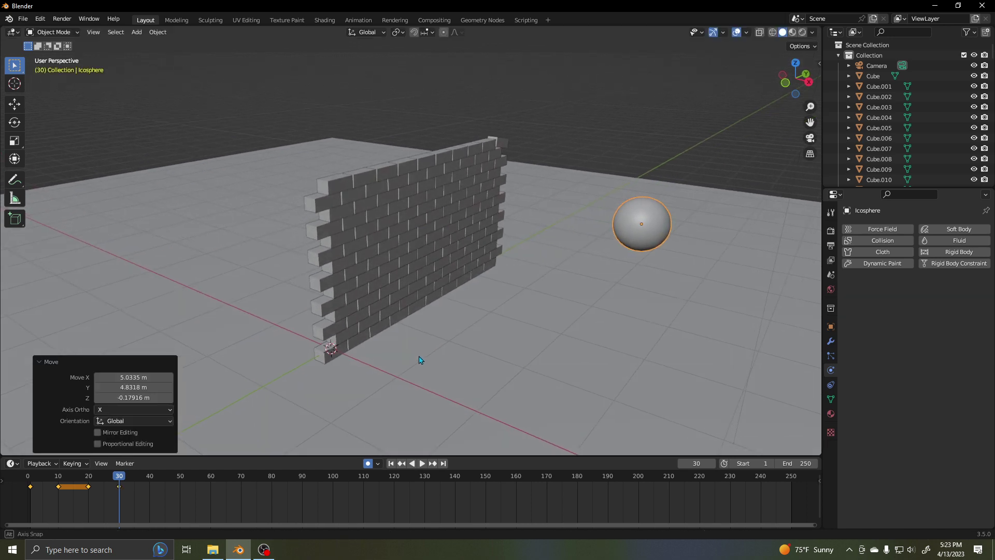
pyautogui.moveTo(792, 462); pyautogui.dragTo(702, 462)
# Step: Preview the icosphere's keyed motion, rewind to frame 1, and make the icosphere an Active rigid body
pyautogui.press('space')
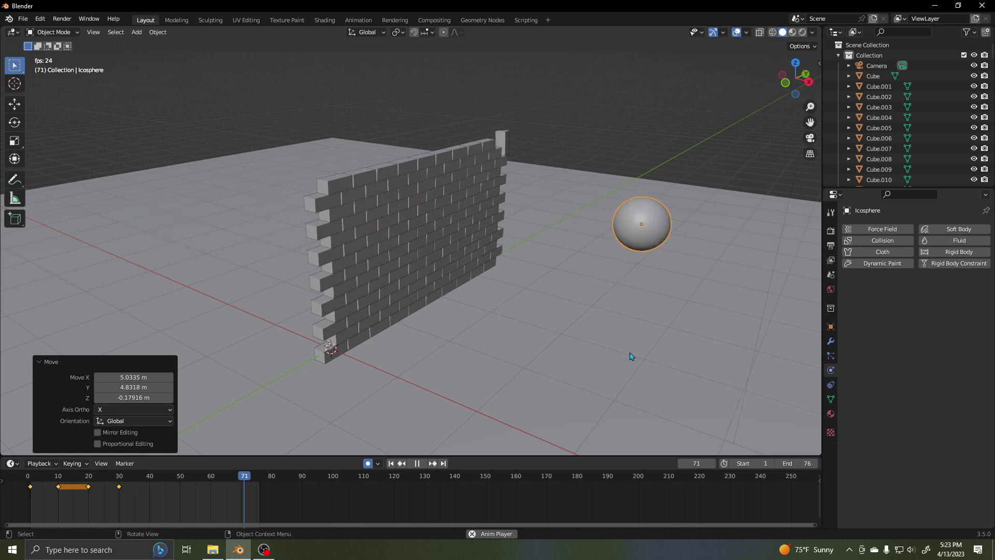
pyautogui.click(418, 463)
pyautogui.click(391, 463)
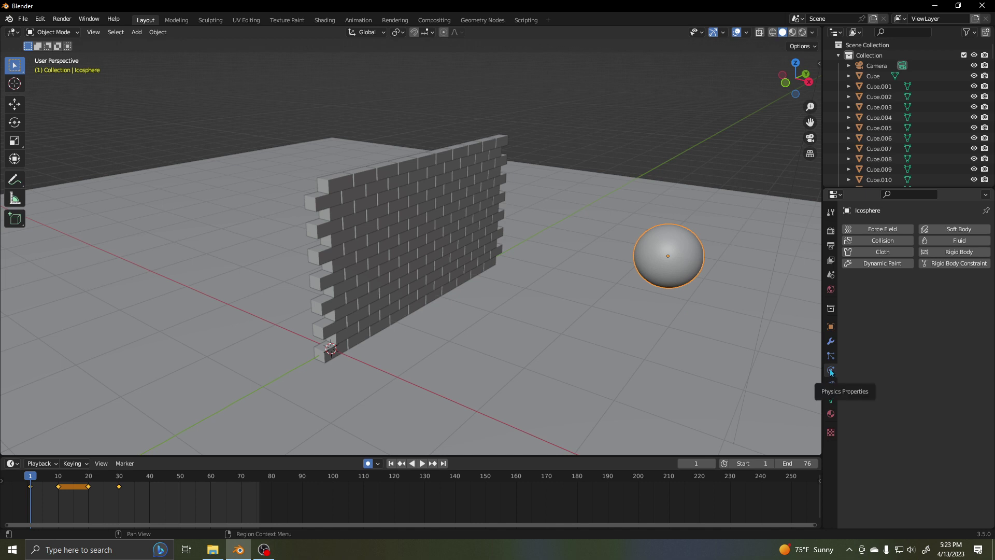
pyautogui.click(952, 254)
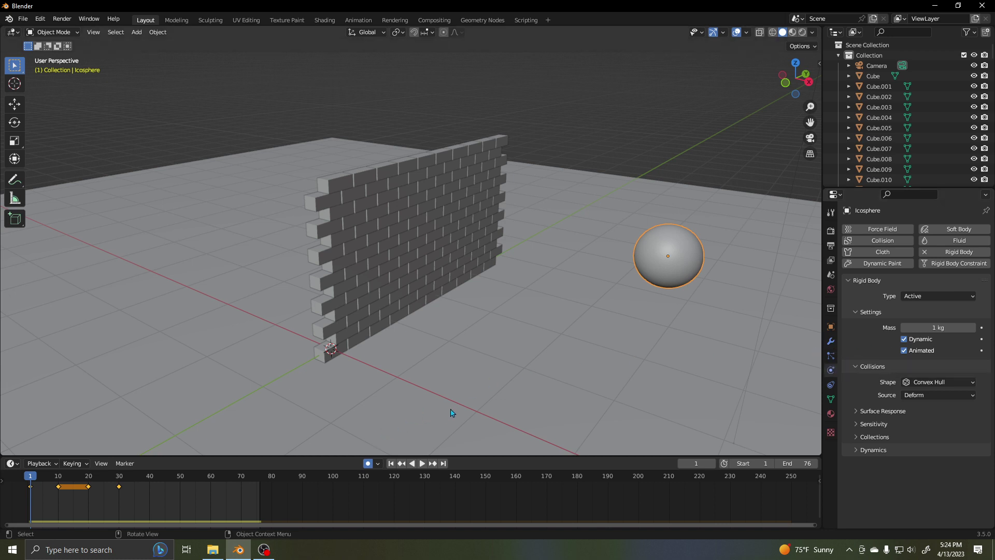
# Step: Play the simulation to watch the icosphere punch through the wall and scatter the bricks
pyautogui.press('space')
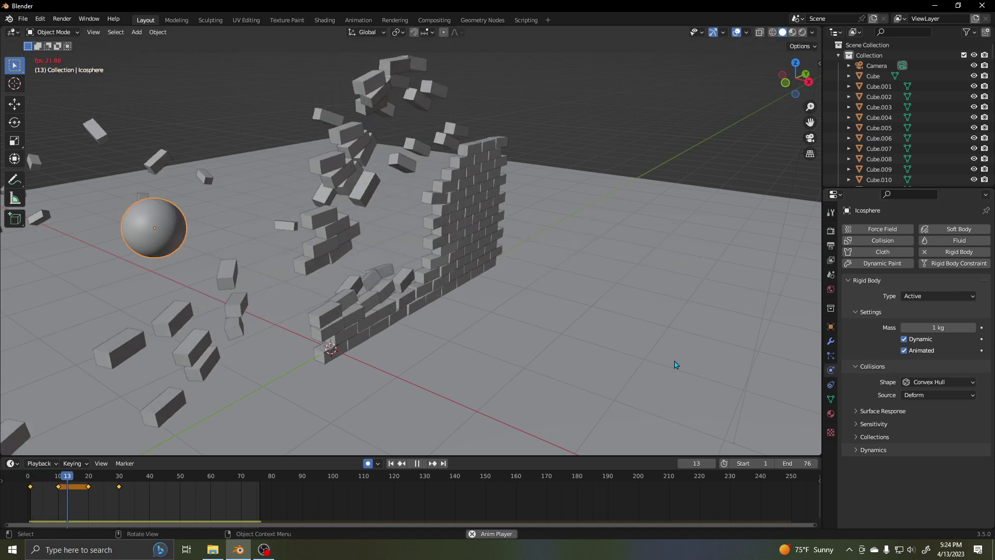